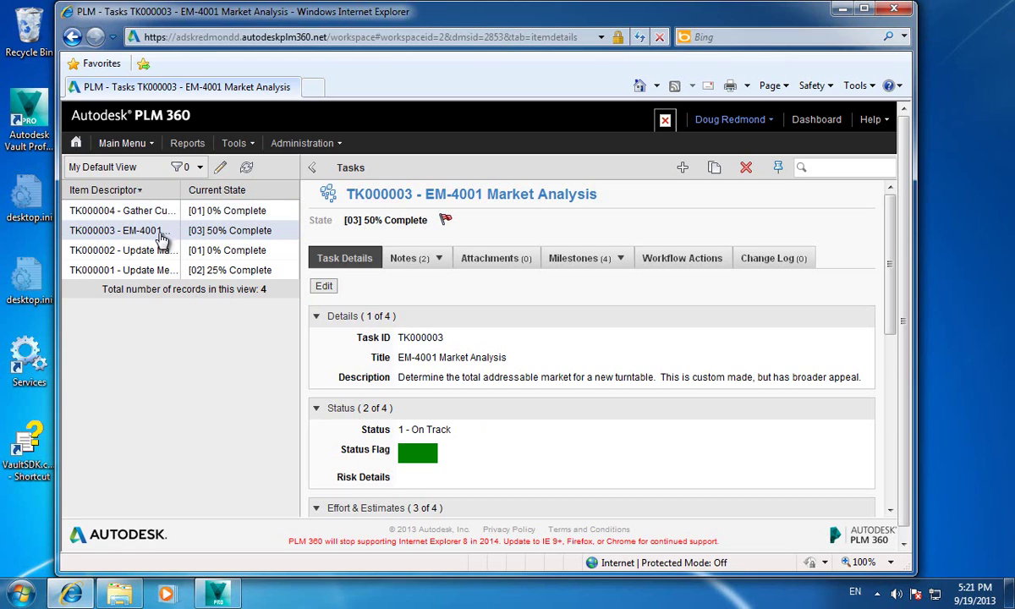
Open task TK000004 Gather Customer Requirements and go to Program Management > Tasks
left_click(161, 216)
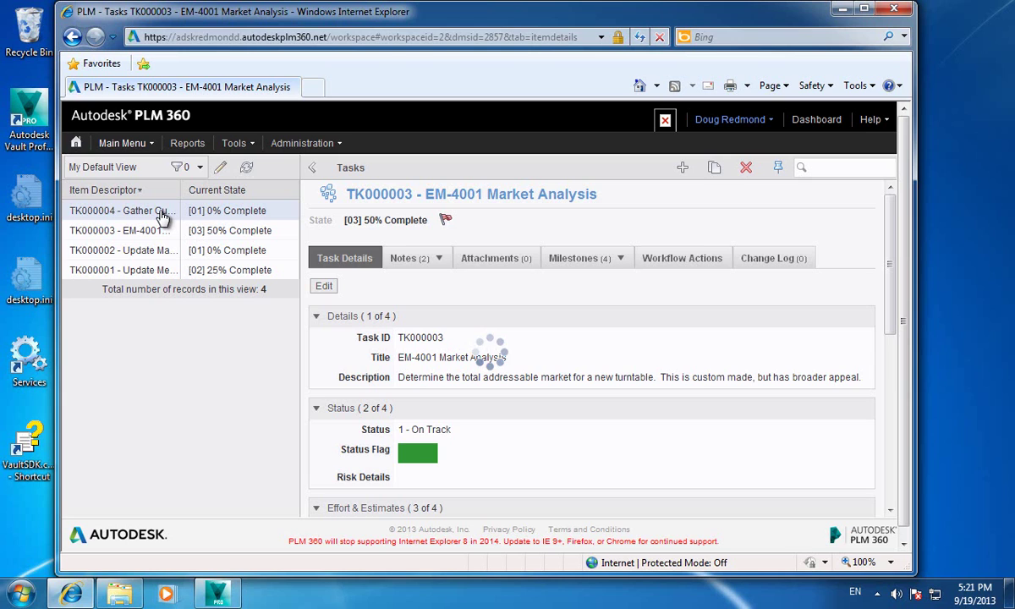
left_click(123, 143)
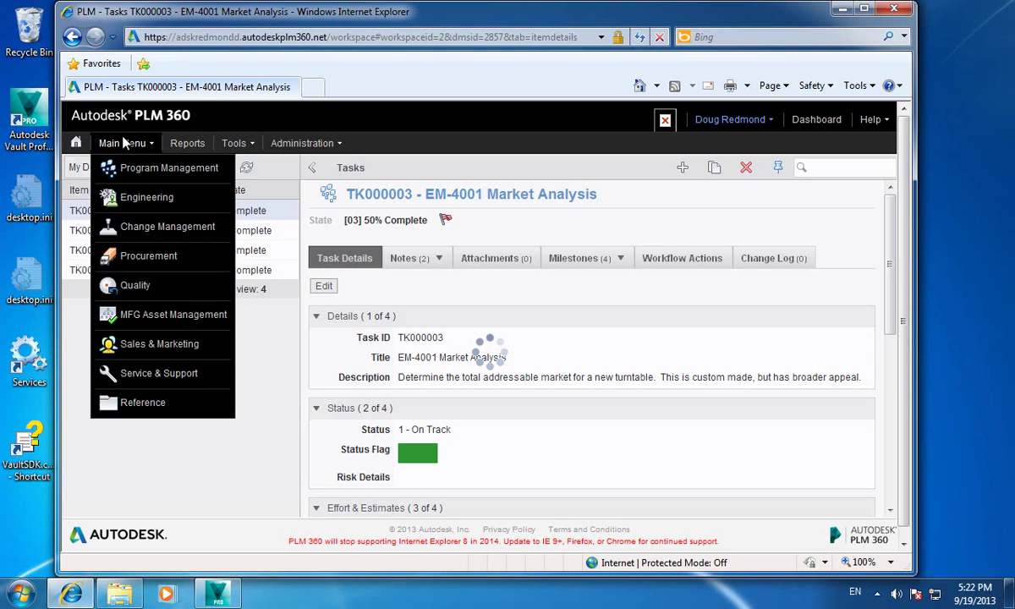
mouse_move(136, 166)
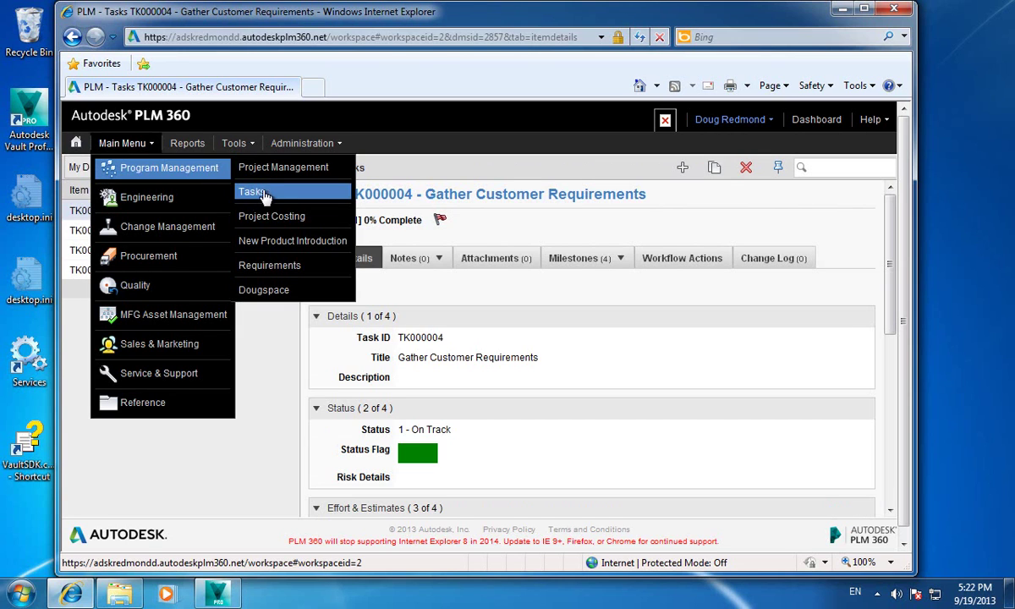
left_click(264, 196)
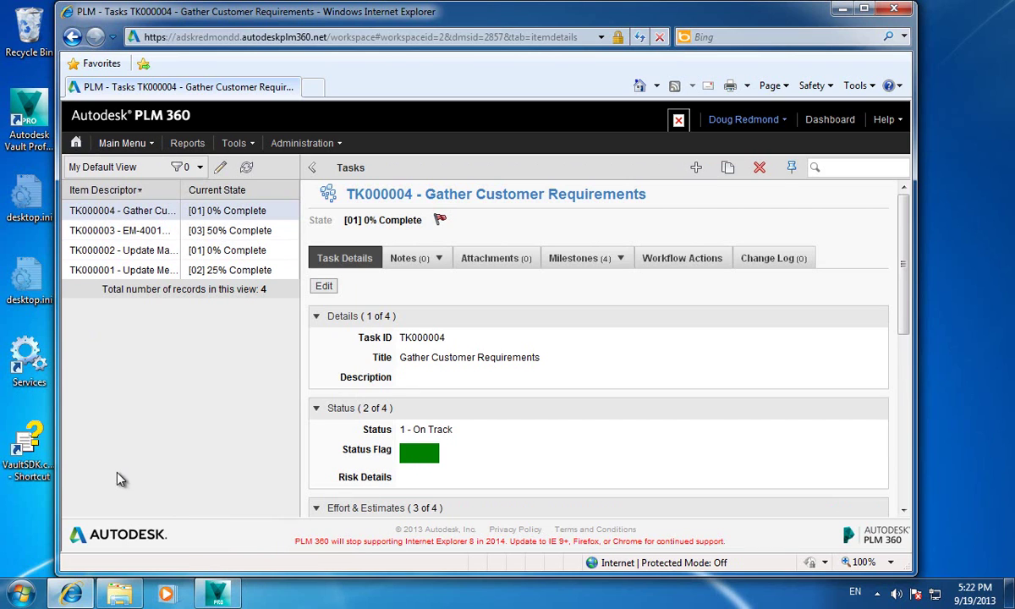
In Vault, select Market Analysis, then Gather Customer Requirements to list Case Inner.ipt
left_click(215, 594)
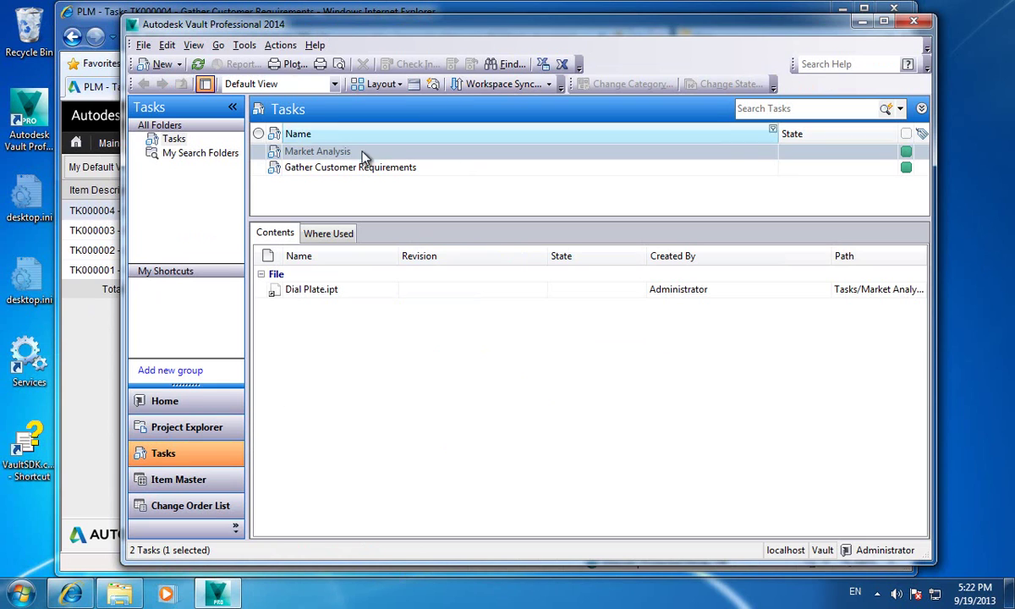
left_click(355, 172)
left_click(335, 154)
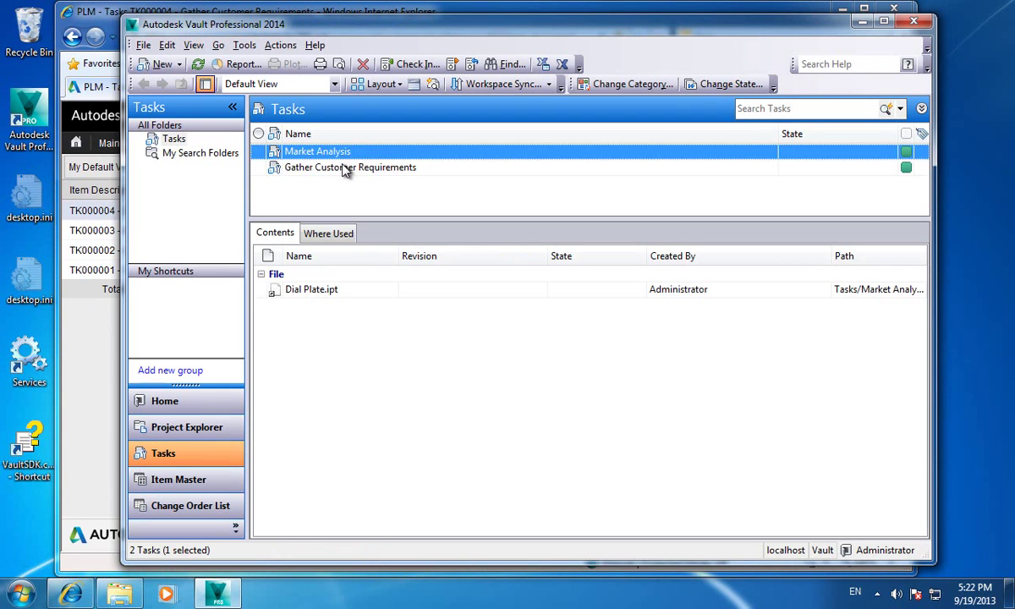
left_click(345, 169)
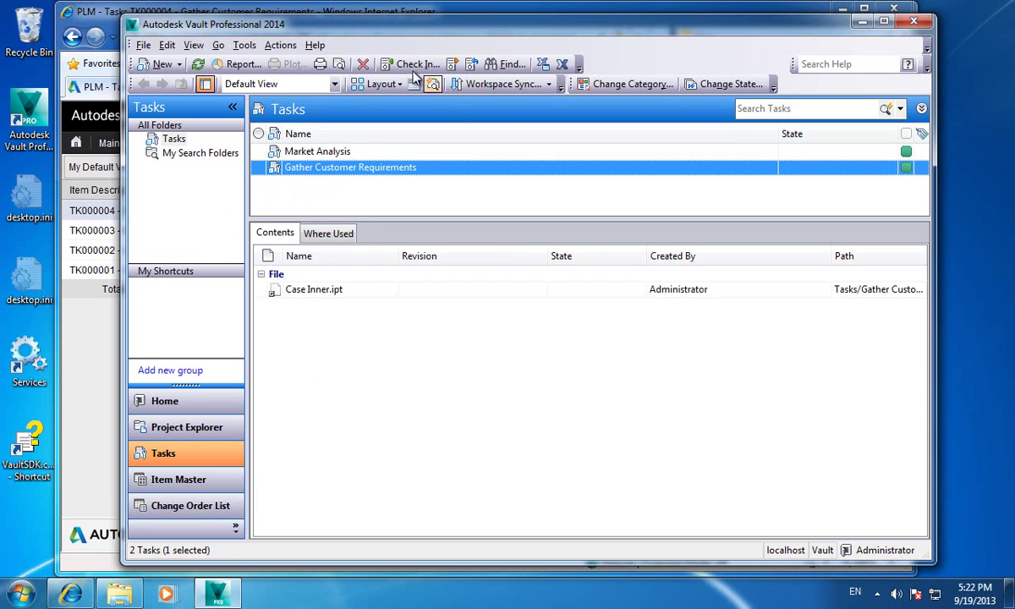
left_click_drag(339, 23, 395, 23)
Scroll through TK000004's details in PLM 360, then bring Vault back in front
left_click(125, 35)
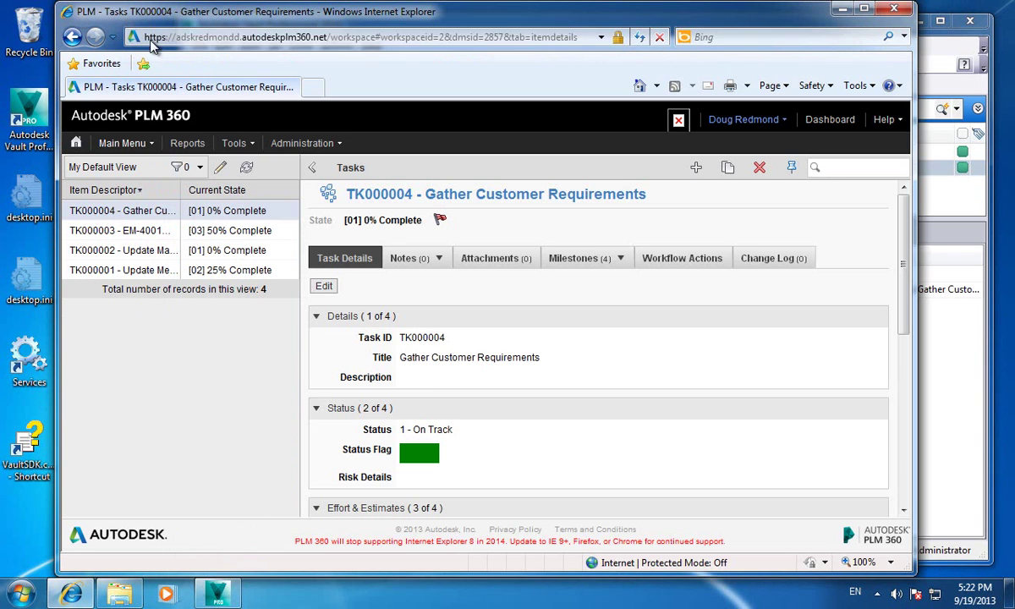
scroll(499, 387, "down", 4)
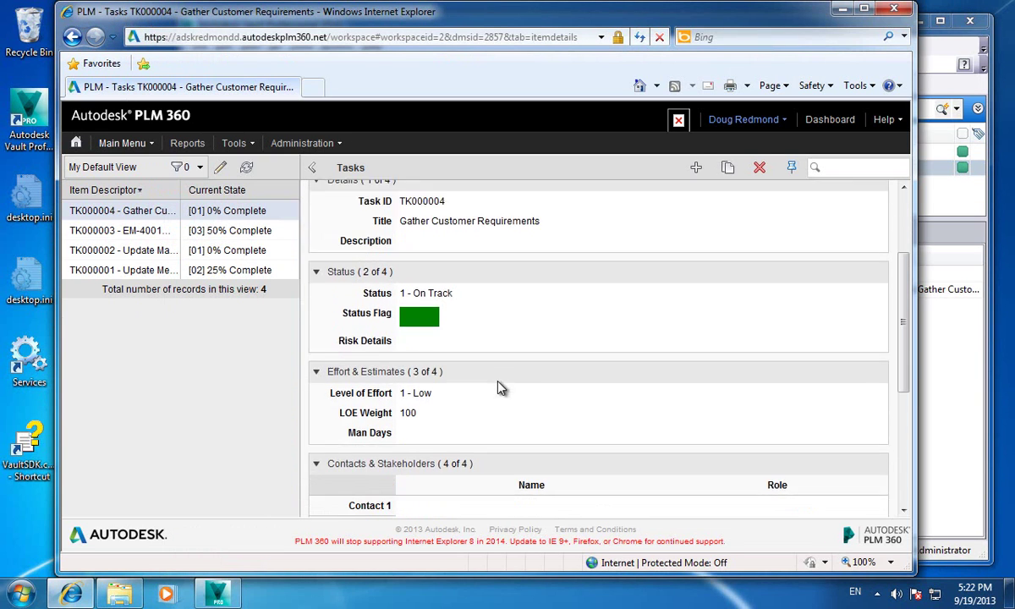
scroll(499, 387, "up", 2)
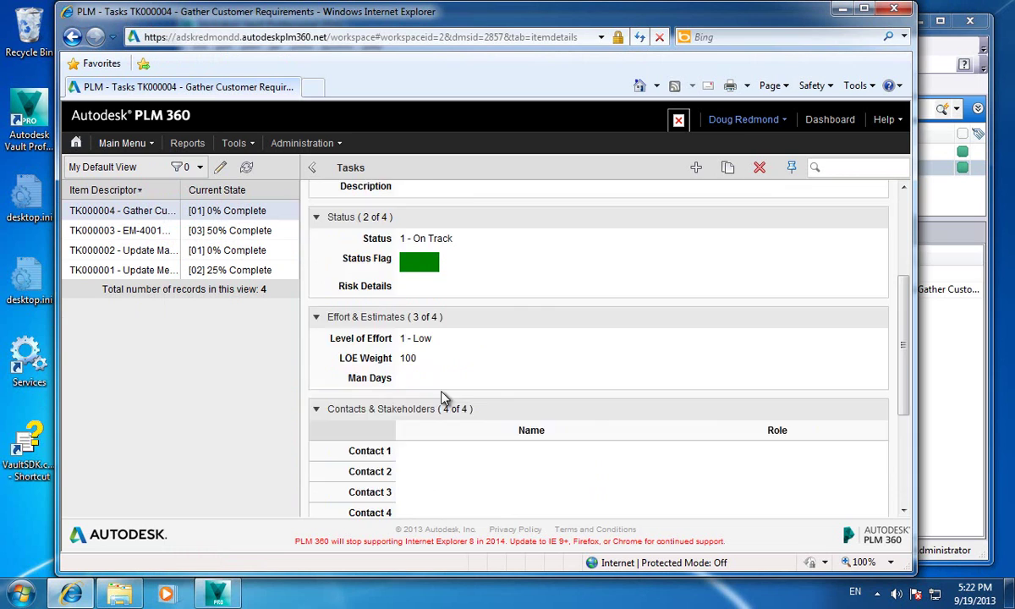
scroll(441, 399, "up", 3)
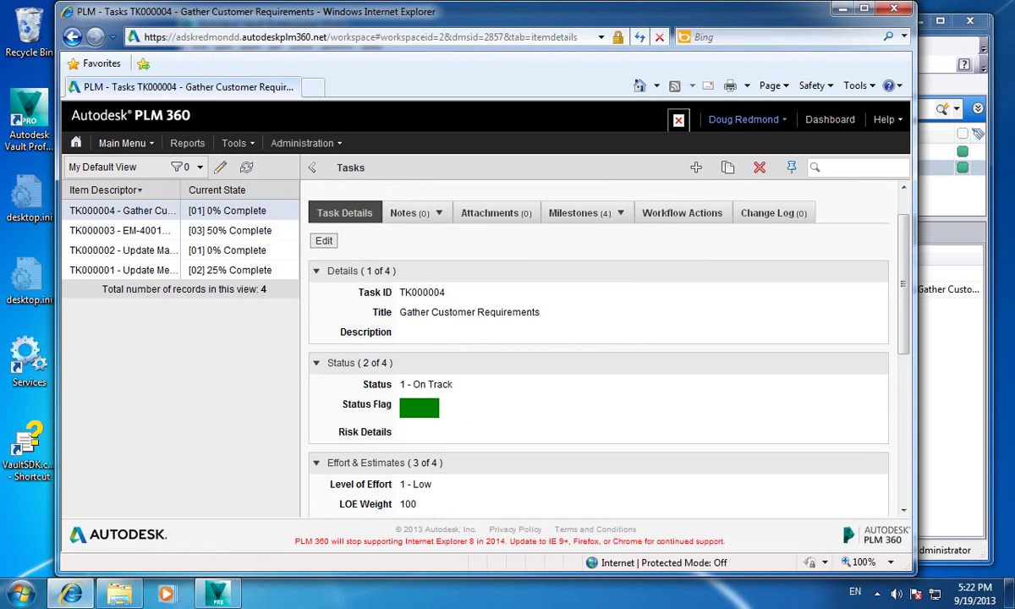
left_click(949, 40)
left_click_drag(824, 33, 764, 31)
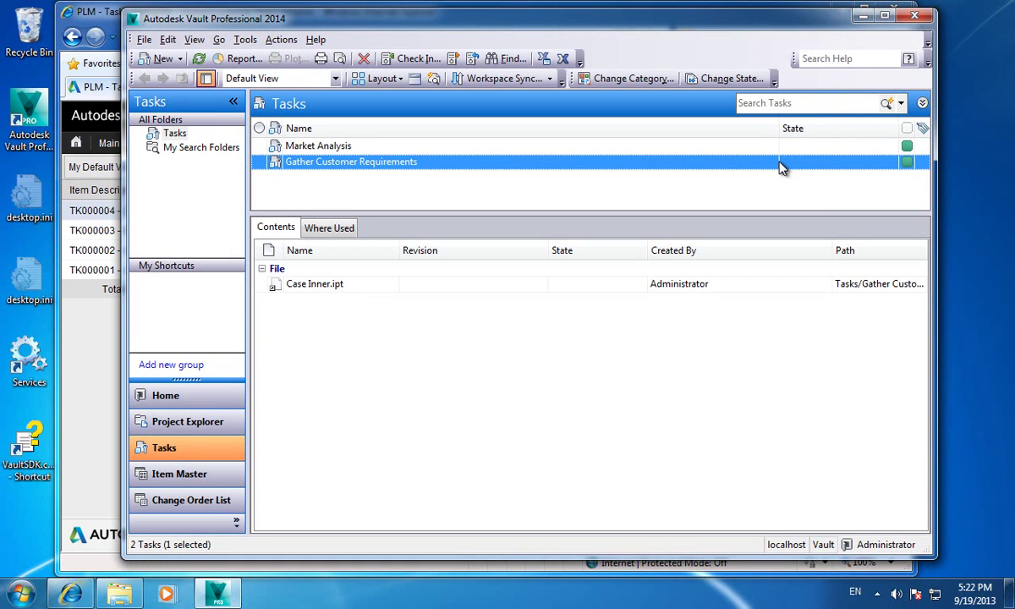
left_click(328, 147)
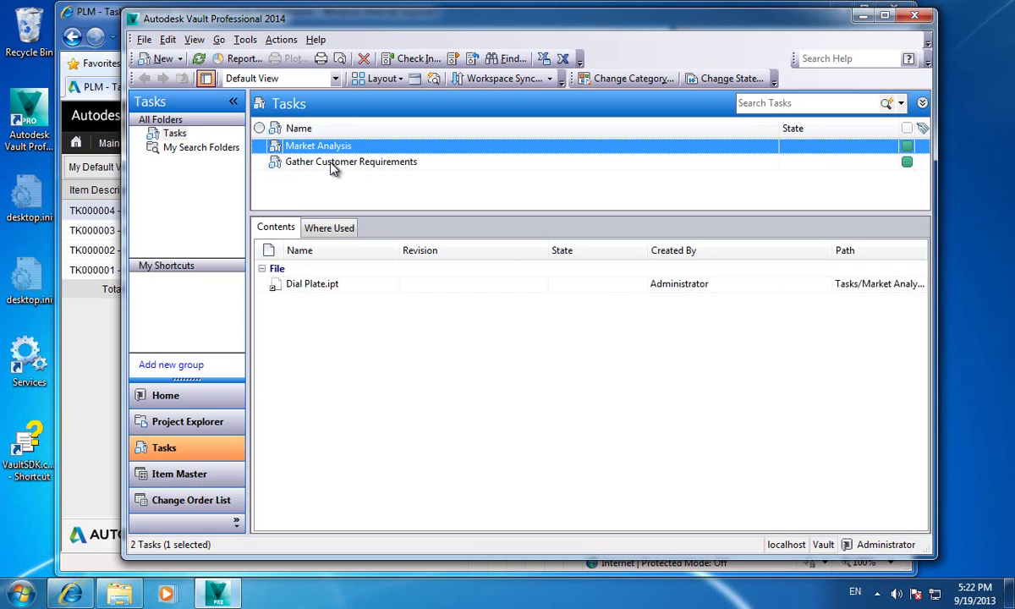
left_click(333, 163)
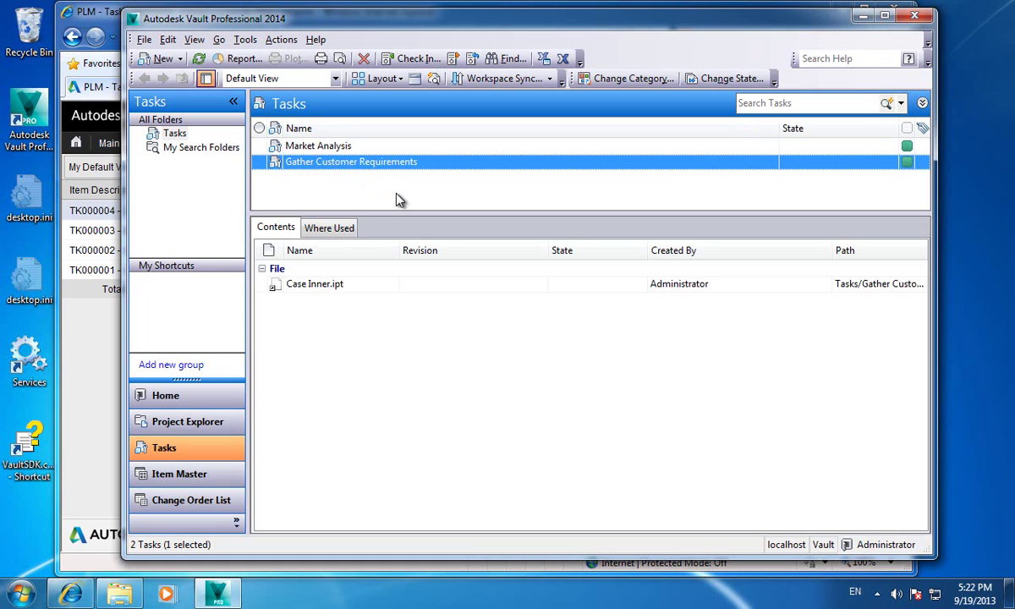
Show the Gather Customer Requirements properties grid with PLM ID 2857, and open its PLM 360 page
left_click(244, 42)
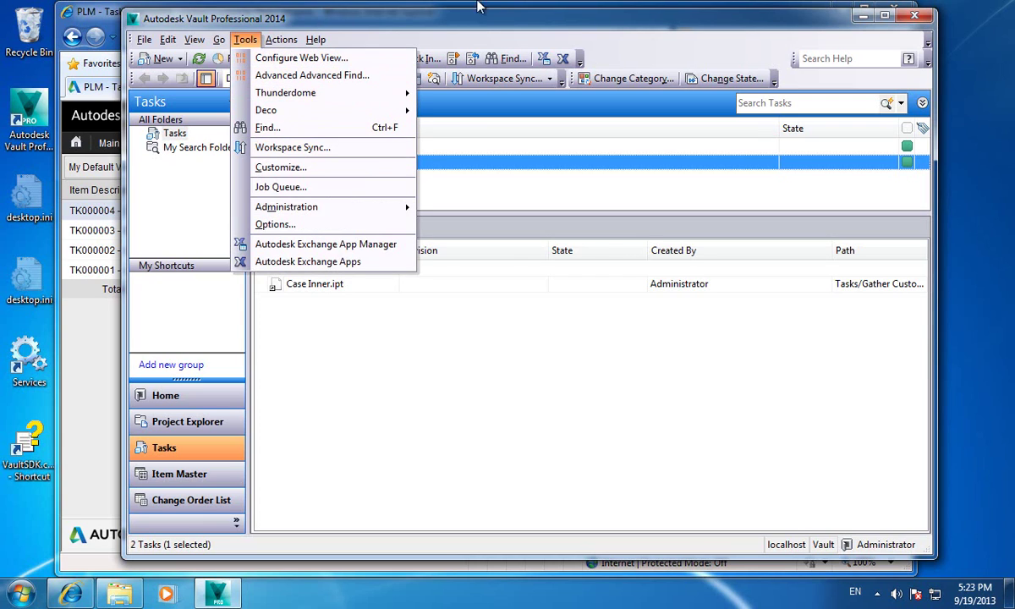
left_click(456, 29)
left_click(245, 40)
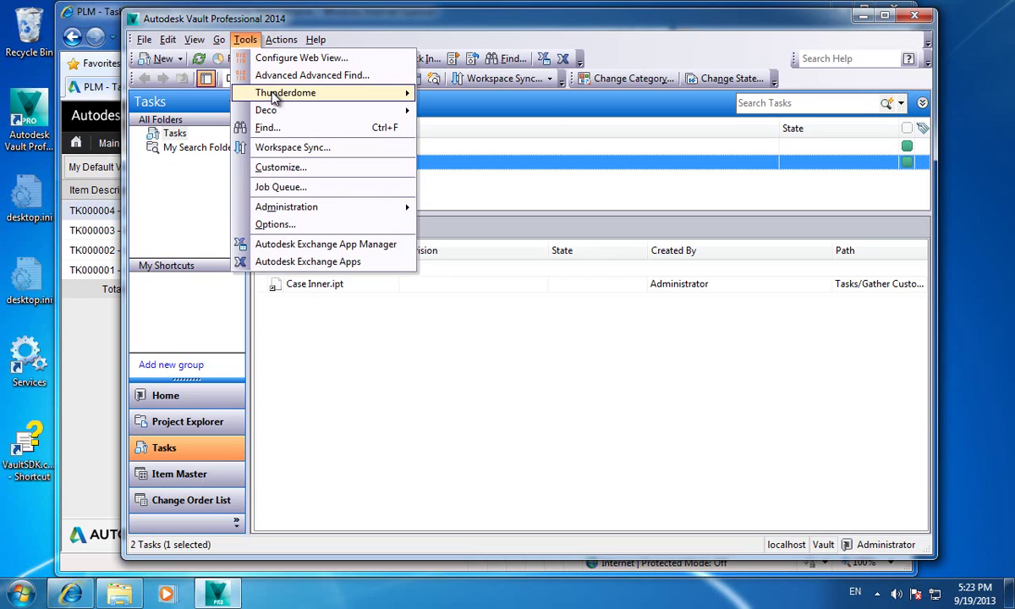
mouse_move(273, 96)
mouse_move(193, 40)
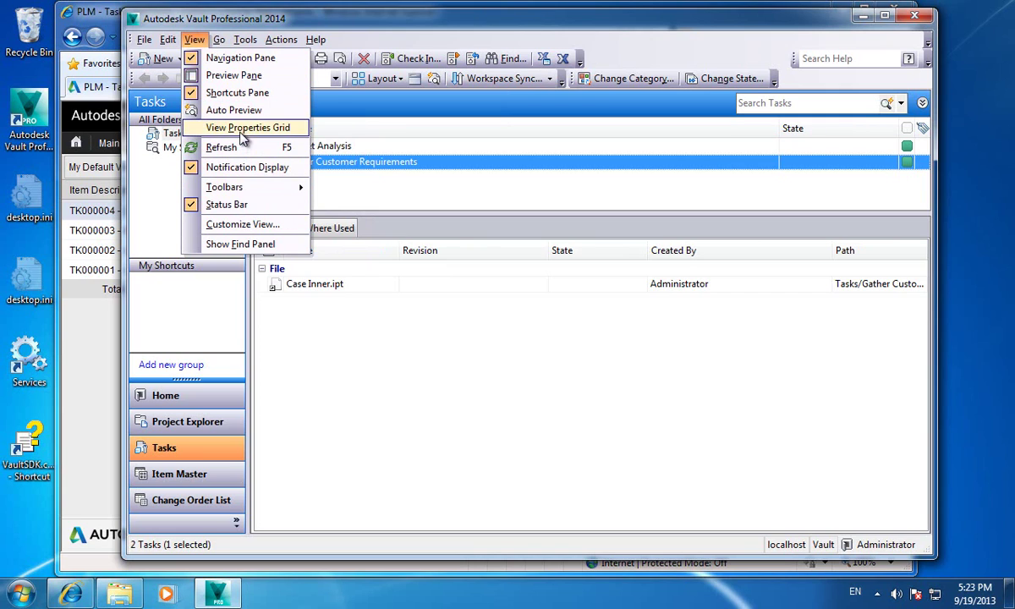
left_click(225, 126)
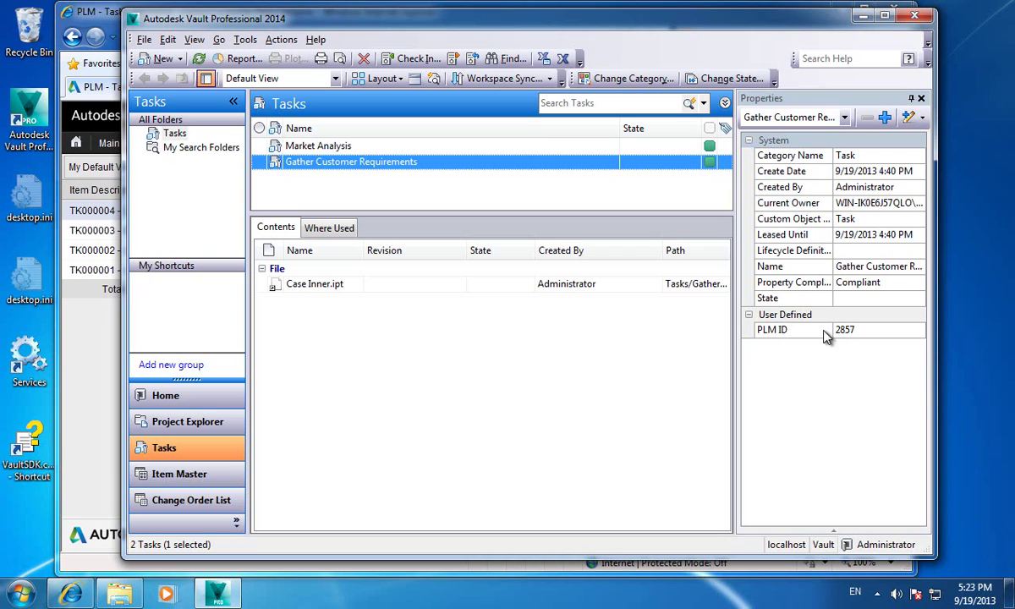
double_click(364, 159)
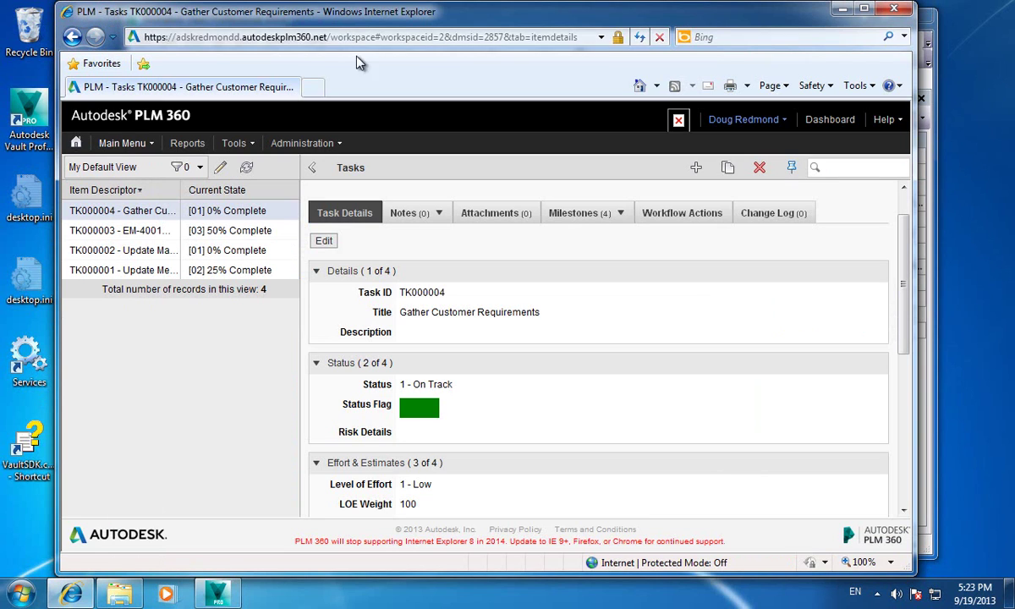
Highlight the task page URL containing dmsid=2857, then move the browser aside
left_click(480, 36)
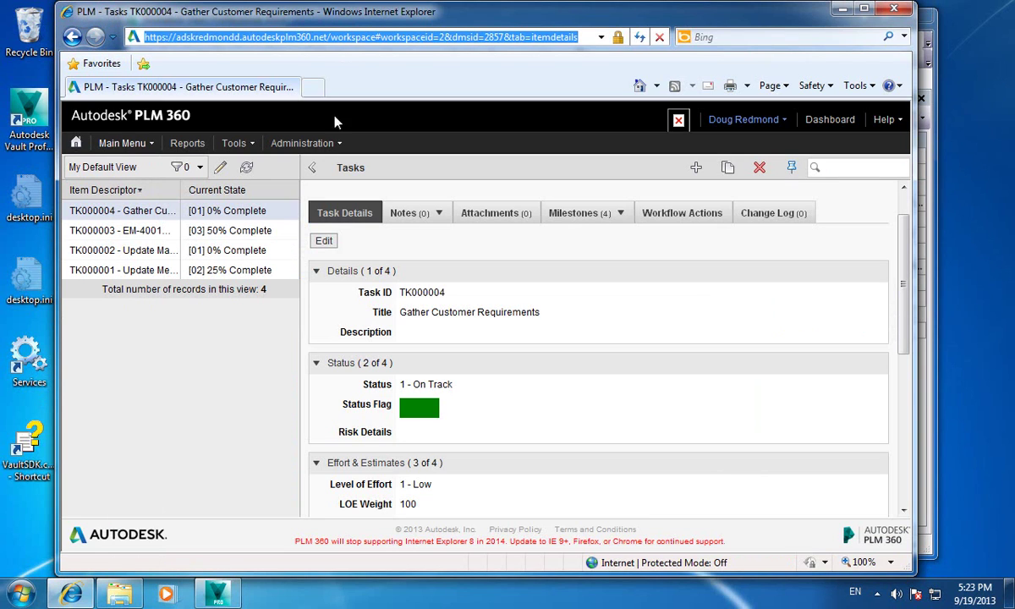
left_click(154, 211)
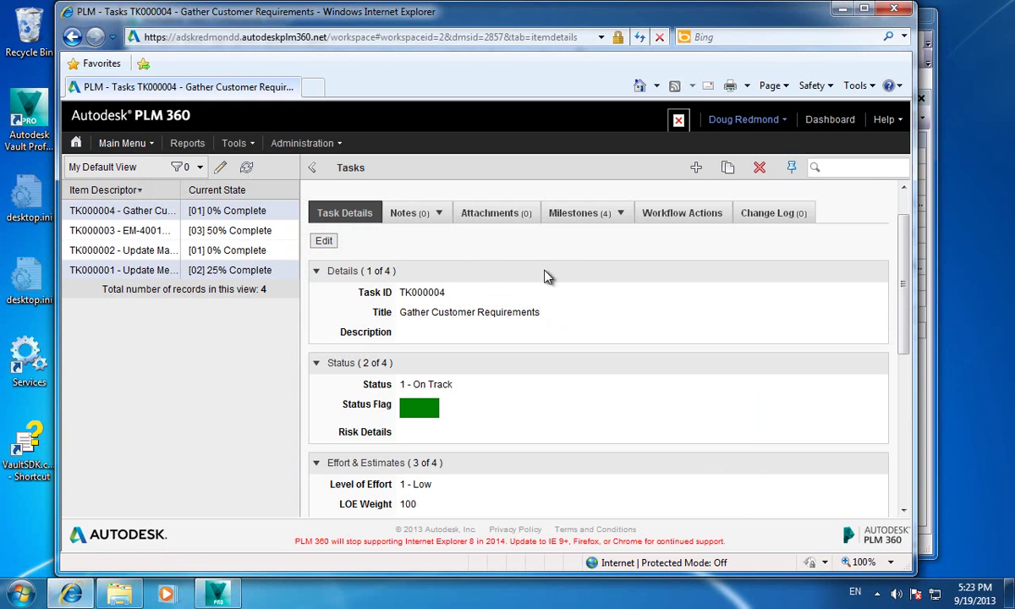
left_click_drag(449, 24, 854, 28)
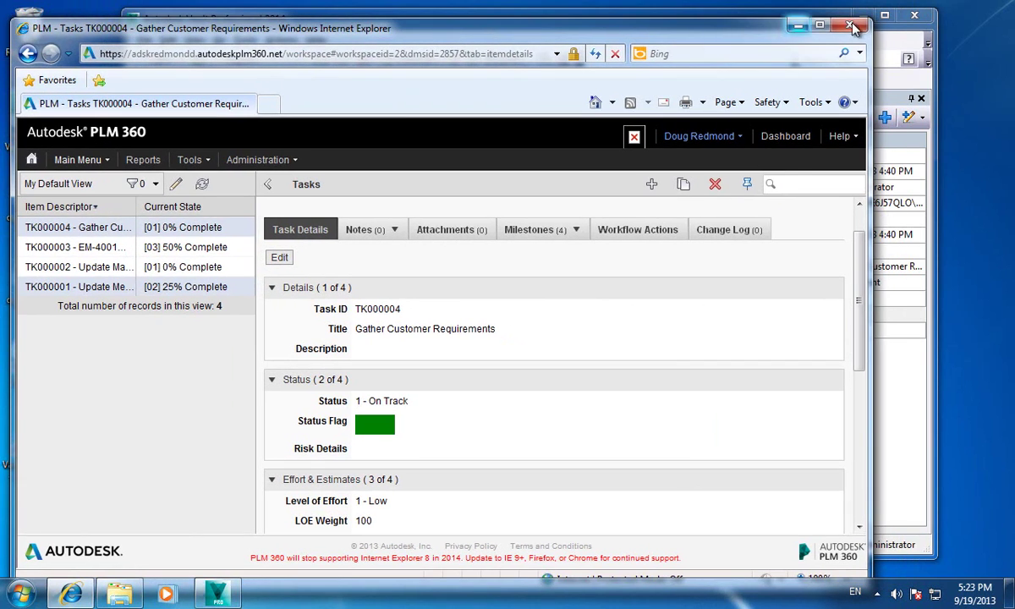
left_click(704, 10)
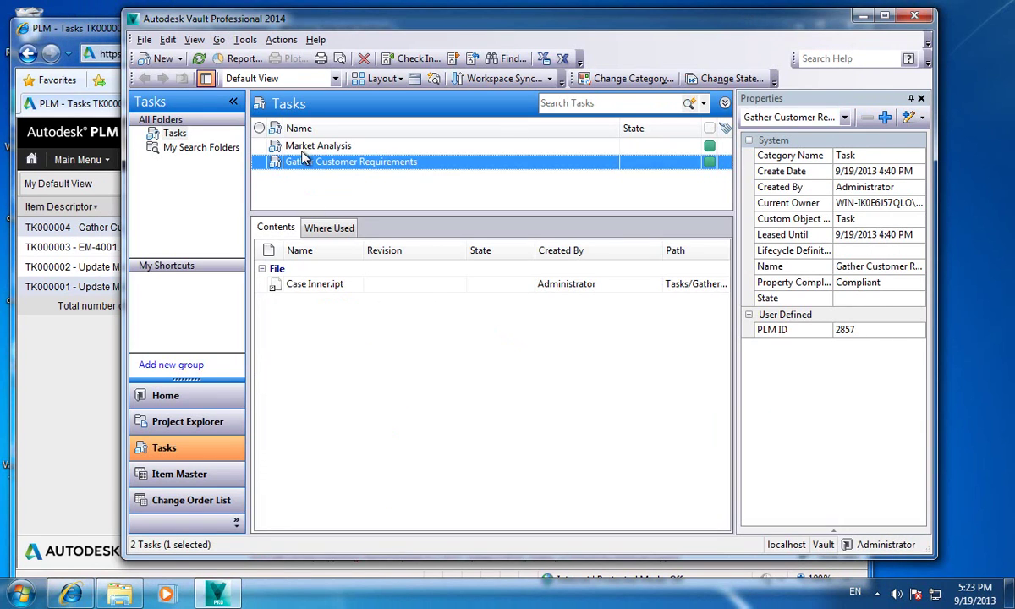
left_click_drag(341, 19, 368, 13)
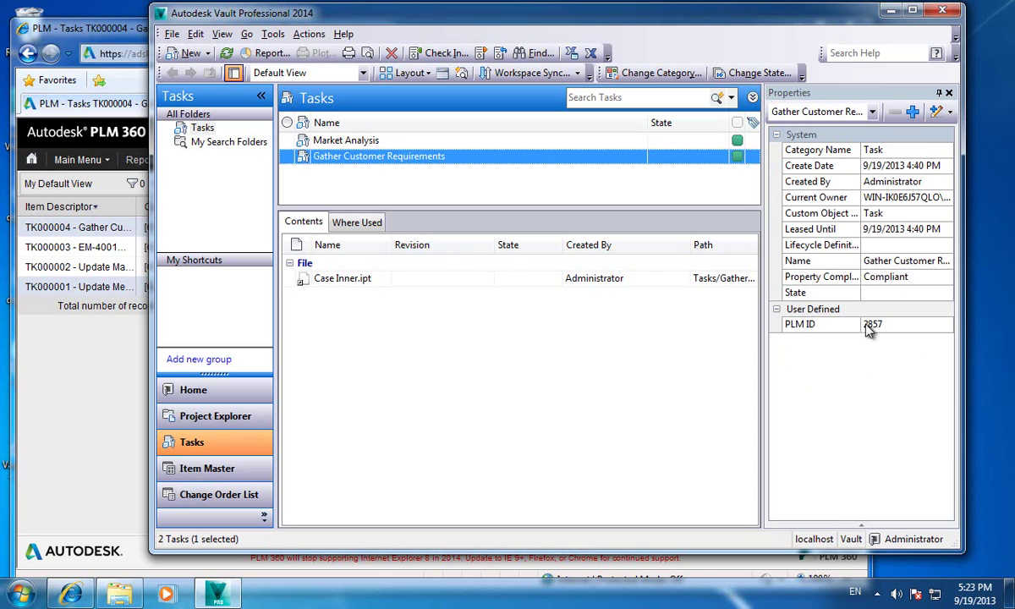
Highlight the item number 2857 after dmsid= in the PLM 360 web address
left_click(93, 25)
left_click(410, 55)
left_click(408, 54)
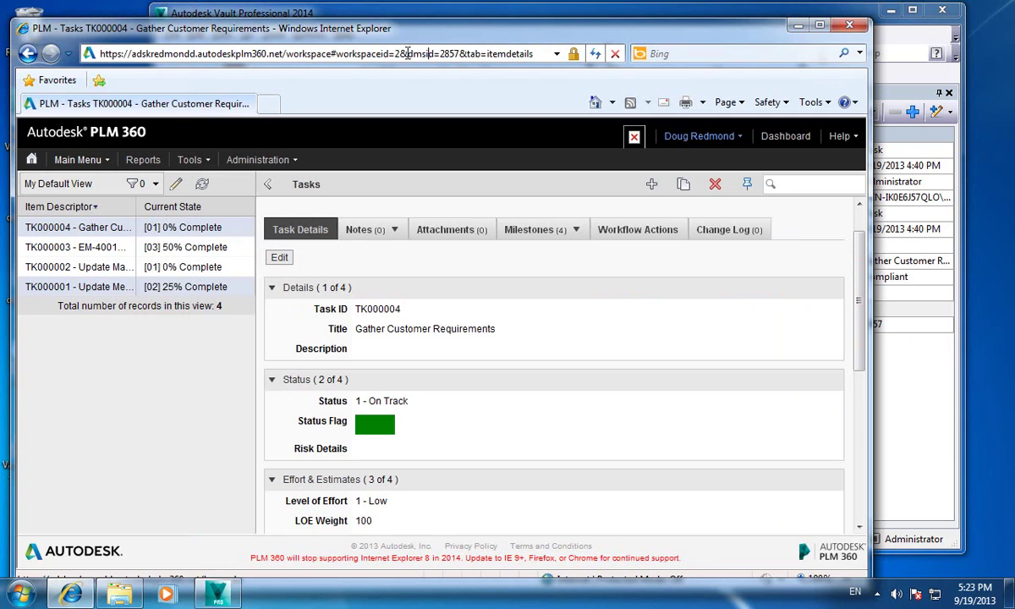
left_click_drag(408, 54, 459, 55)
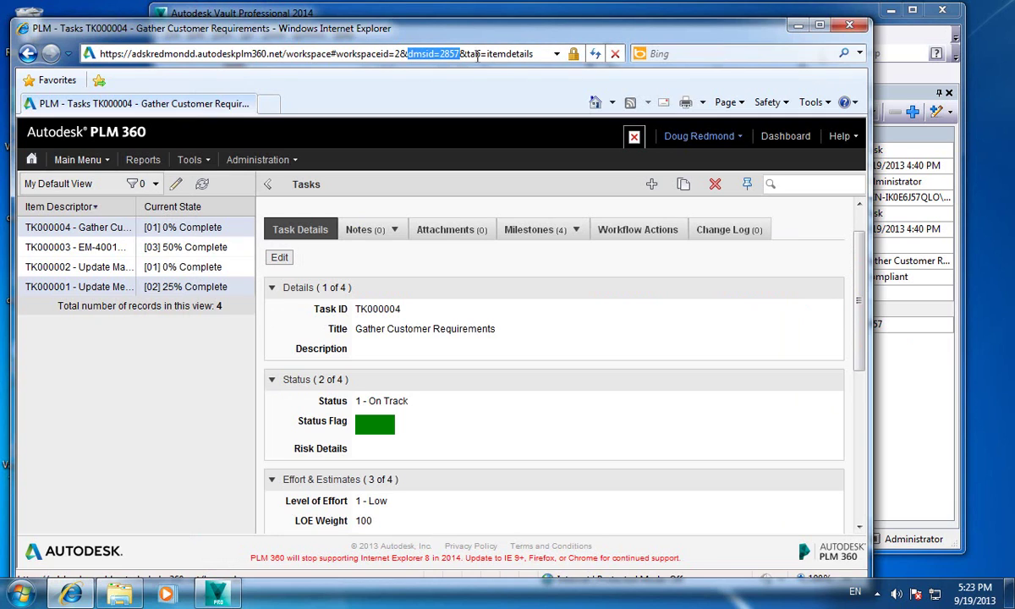
left_click(450, 54)
double_click(449, 54)
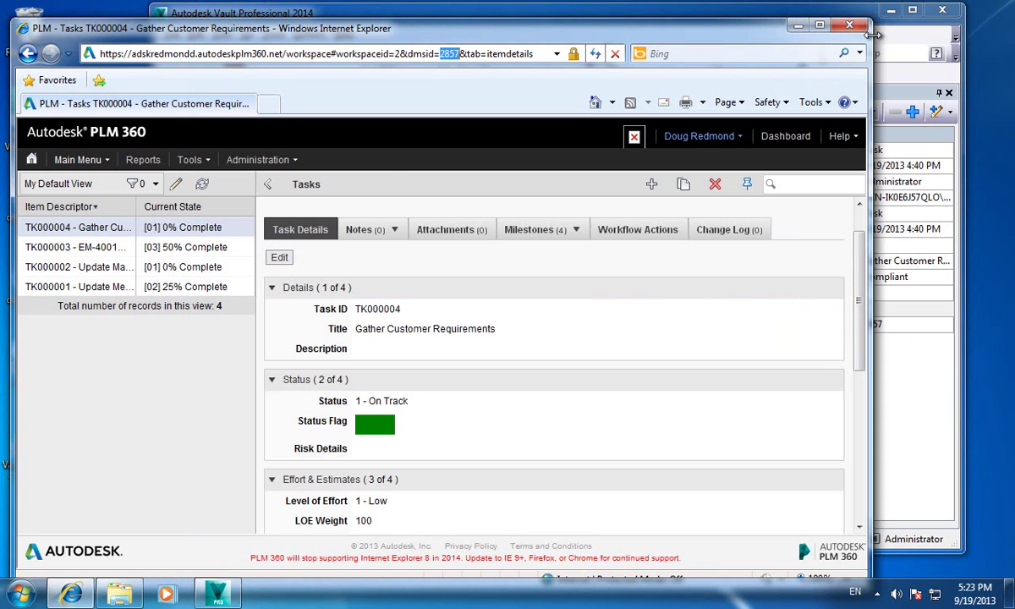
Point out the matching PLM ID 2857 in Vault's task properties
left_click(916, 290)
left_click(836, 325)
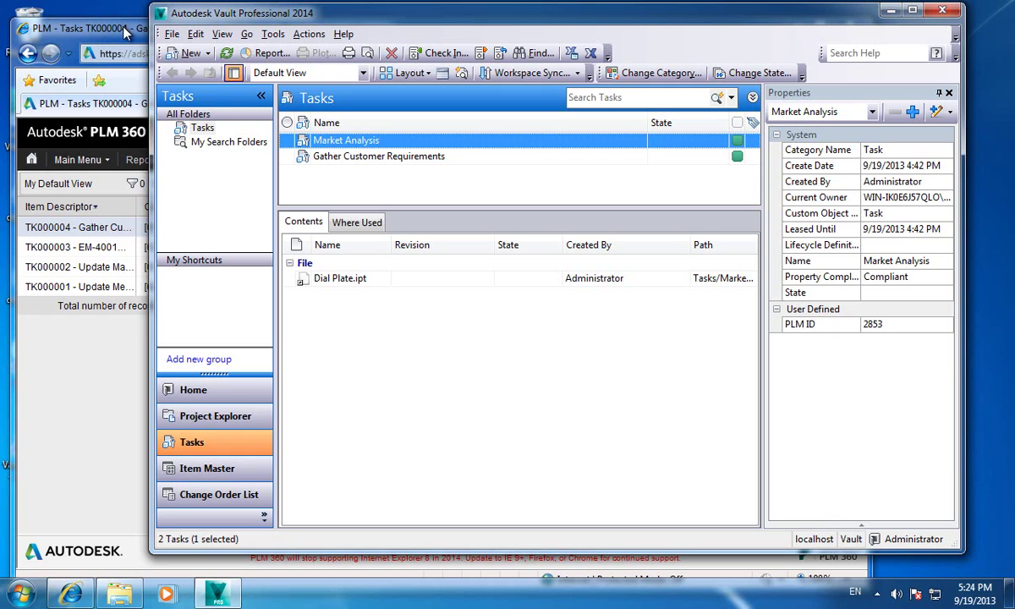
left_click(275, 36)
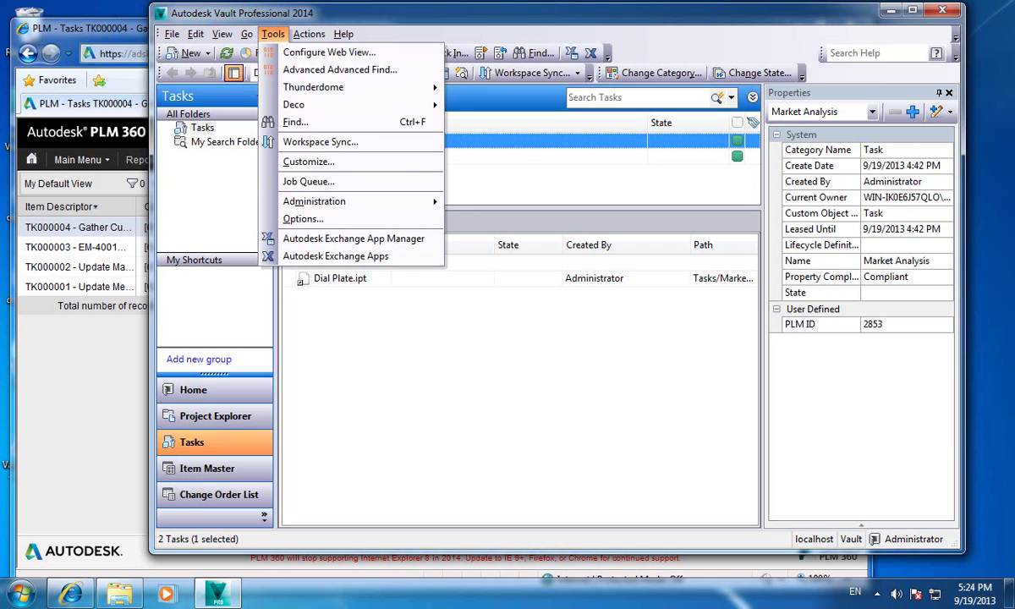
In Web View Configure, add a tab renamed 'PLM 360' and tick the Task entity type
left_click(306, 59)
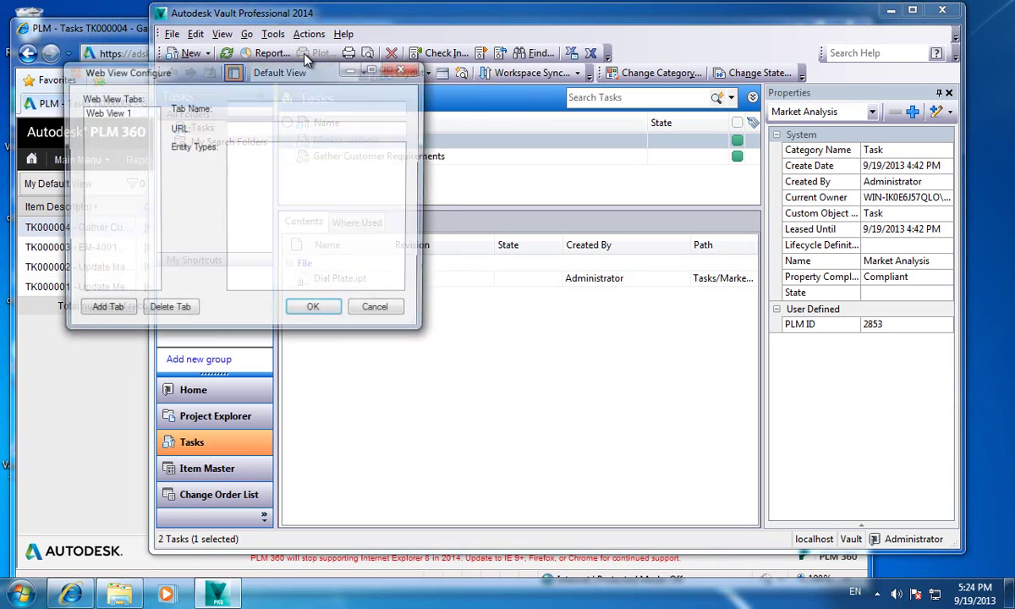
left_click_drag(210, 66, 426, 52)
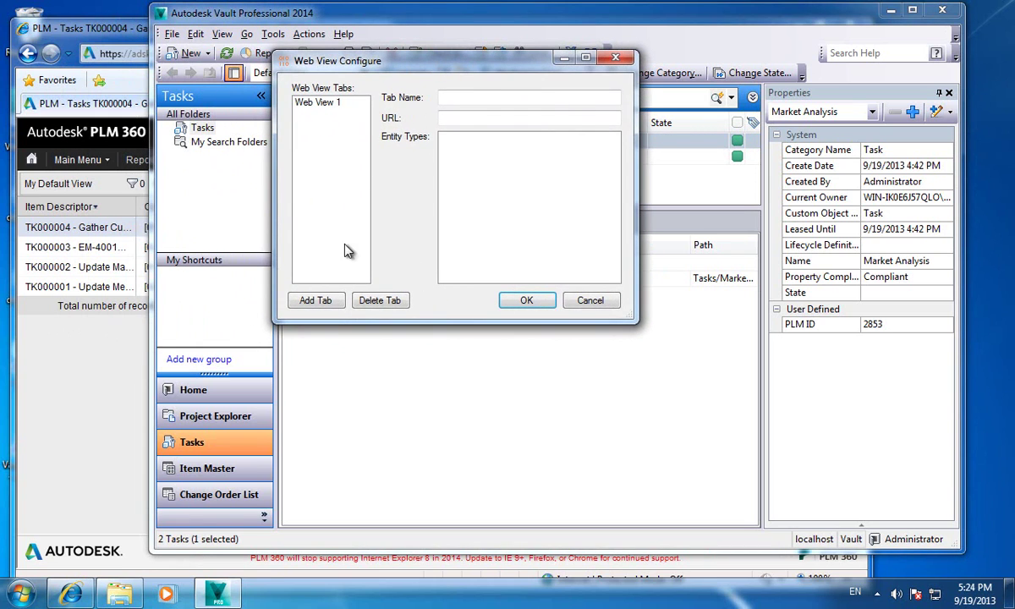
left_click(315, 300)
left_click(315, 112)
left_click(510, 97)
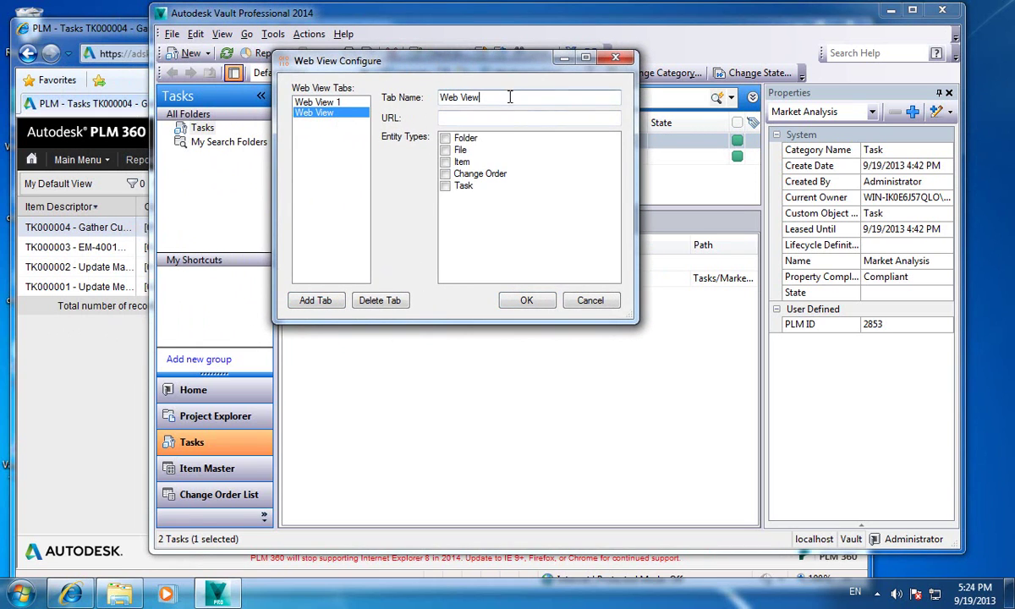
left_click_drag(510, 97, 406, 99)
type("PLM 360")
left_click(446, 185)
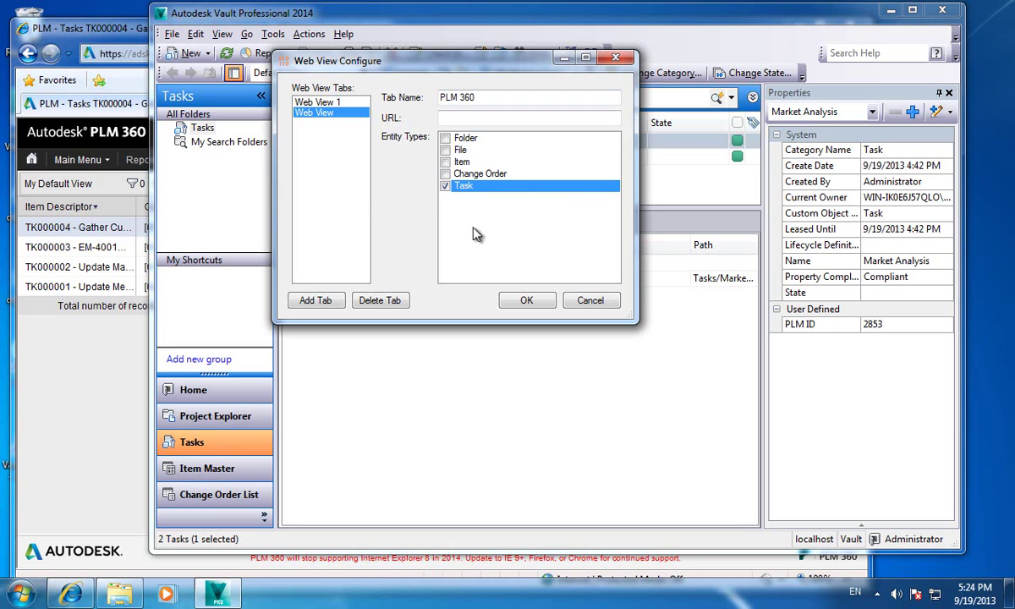
left_click(108, 33)
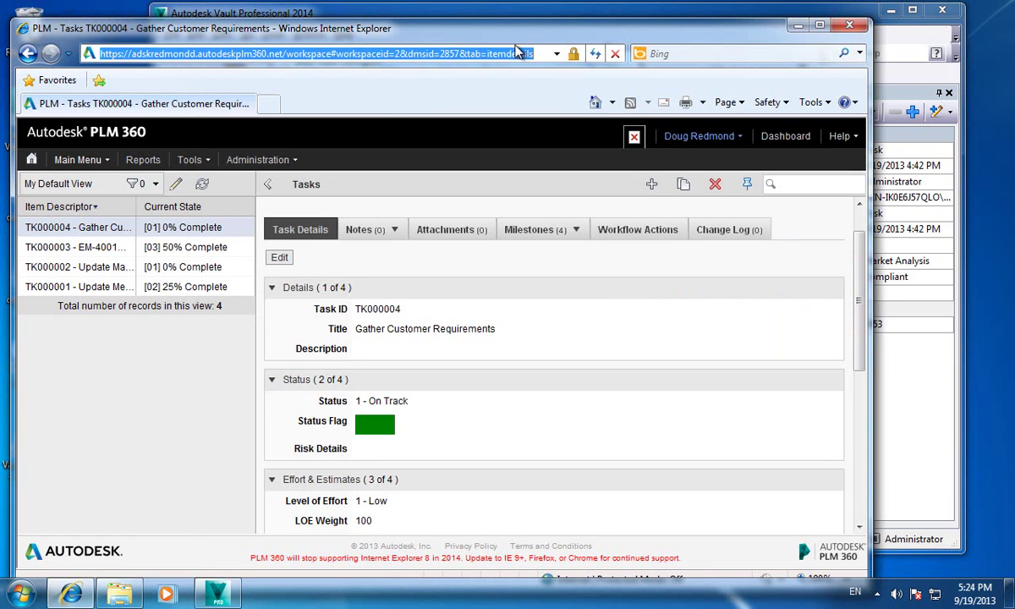
Examine the task page address, highlighting the site part and workspaceid=2
left_click(536, 54)
left_click_drag(508, 54, 75, 48)
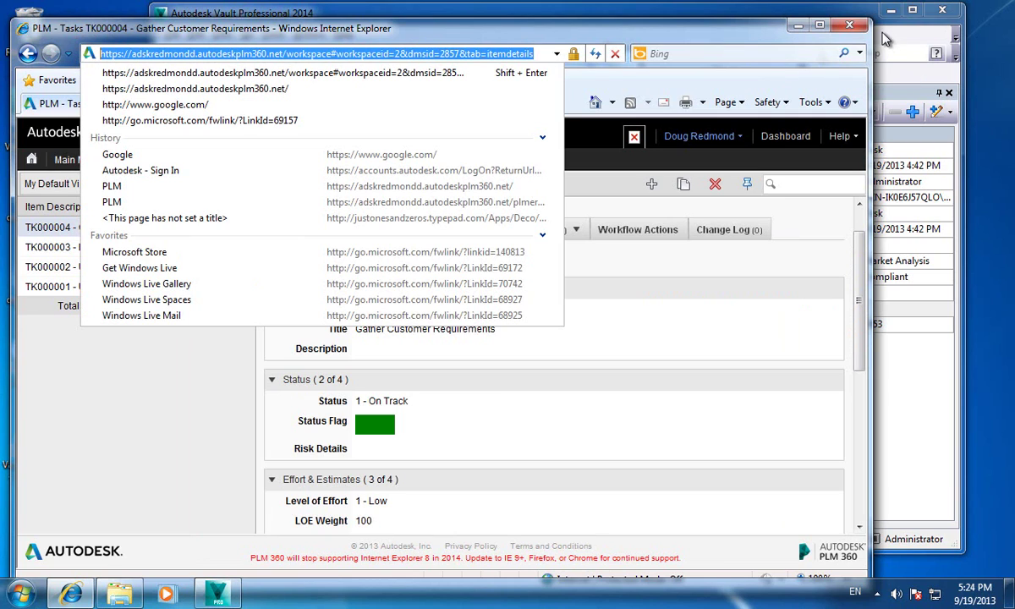
left_click(558, 38)
left_click(360, 56)
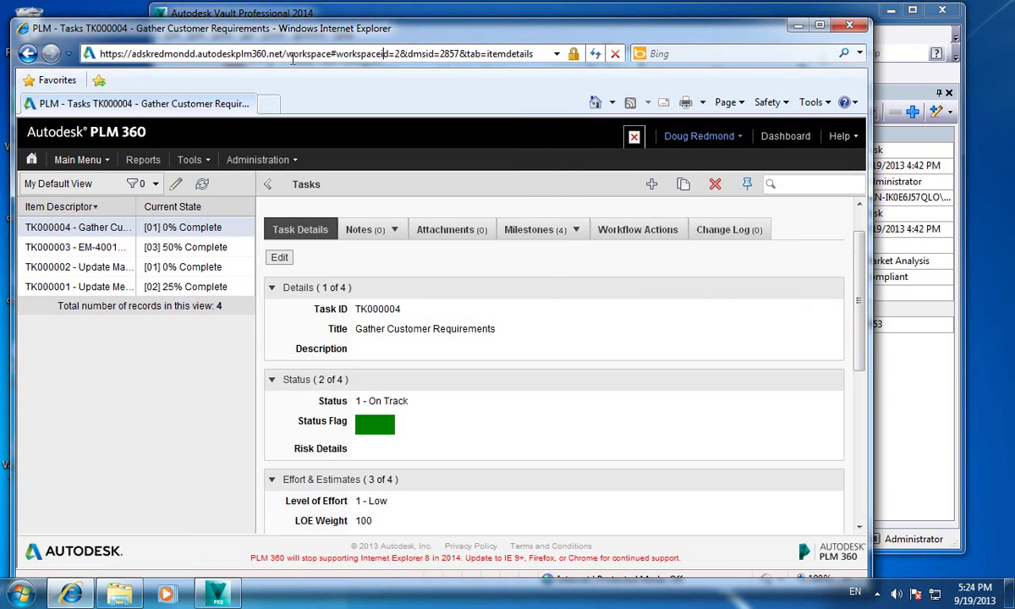
left_click_drag(330, 55, 134, 55)
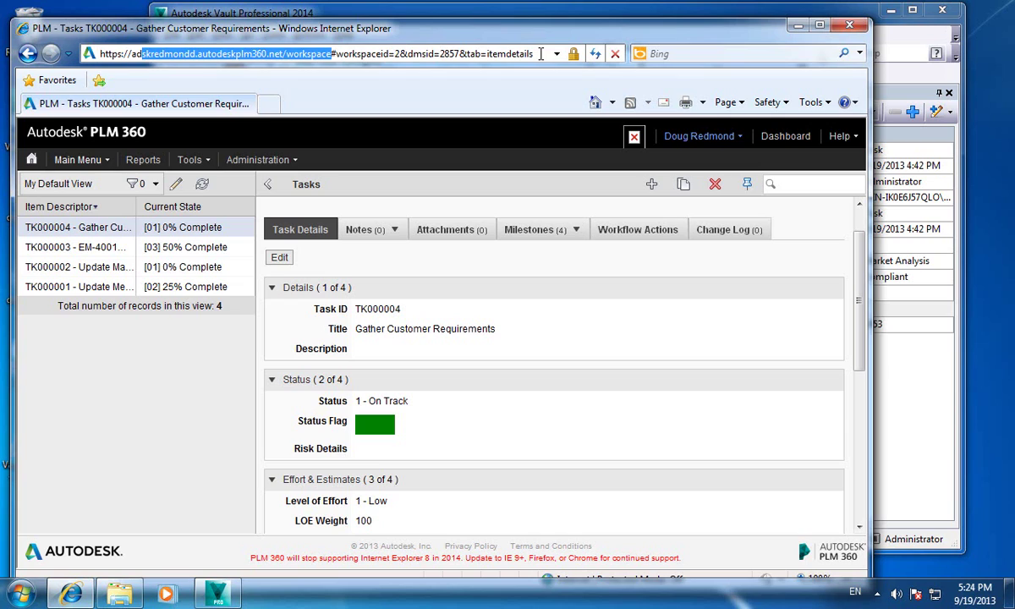
key("End")
left_click_drag(337, 54, 399, 53)
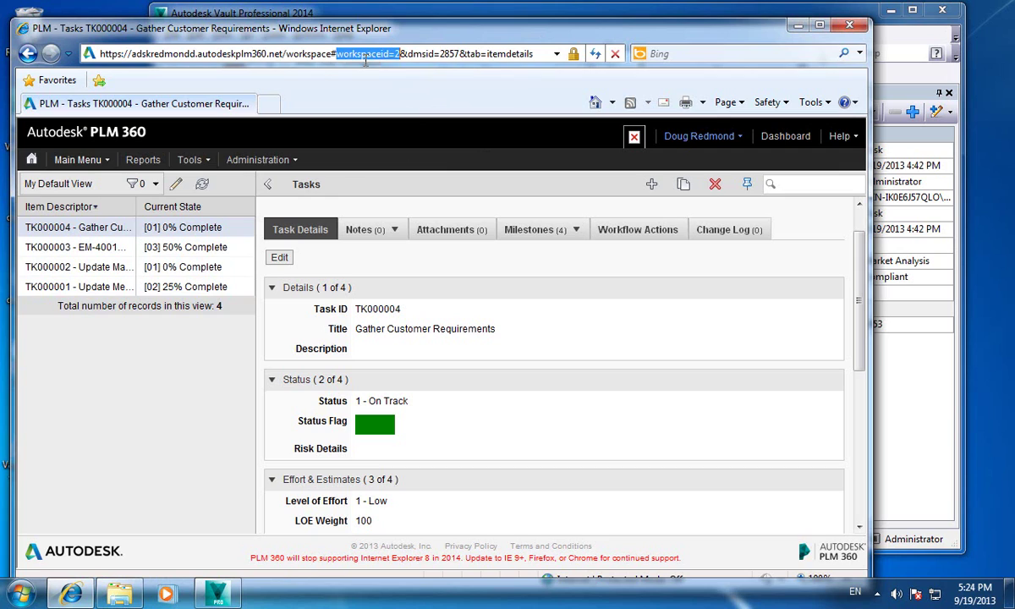
key("End")
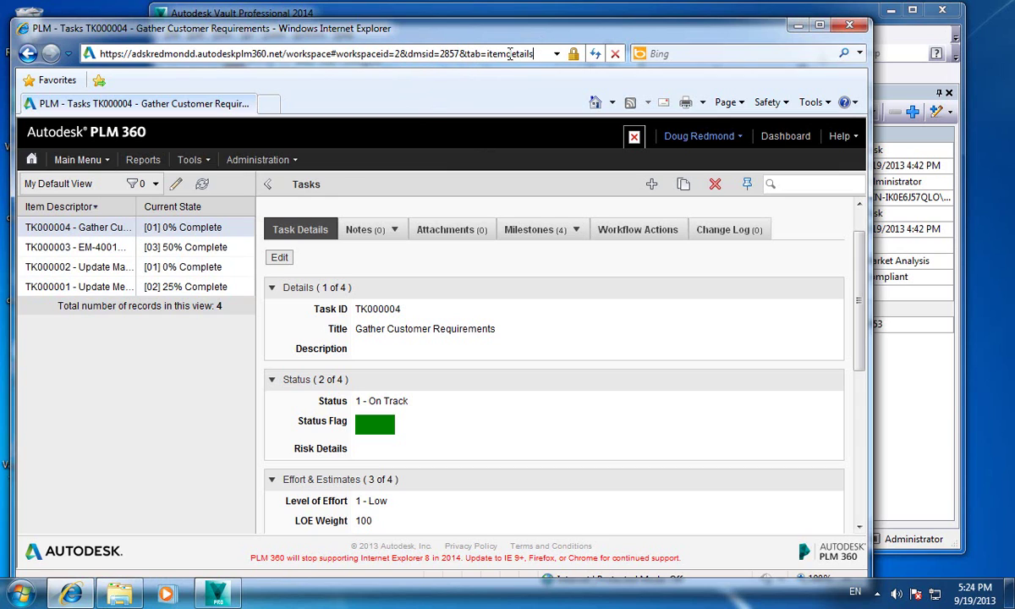
Highlight task id 2857, then select the whole address to copy
left_click_drag(510, 53, 101, 54)
left_click(395, 53)
double_click(448, 53)
left_click(538, 54)
left_click_drag(538, 53, 100, 54)
key("ctrl+c")
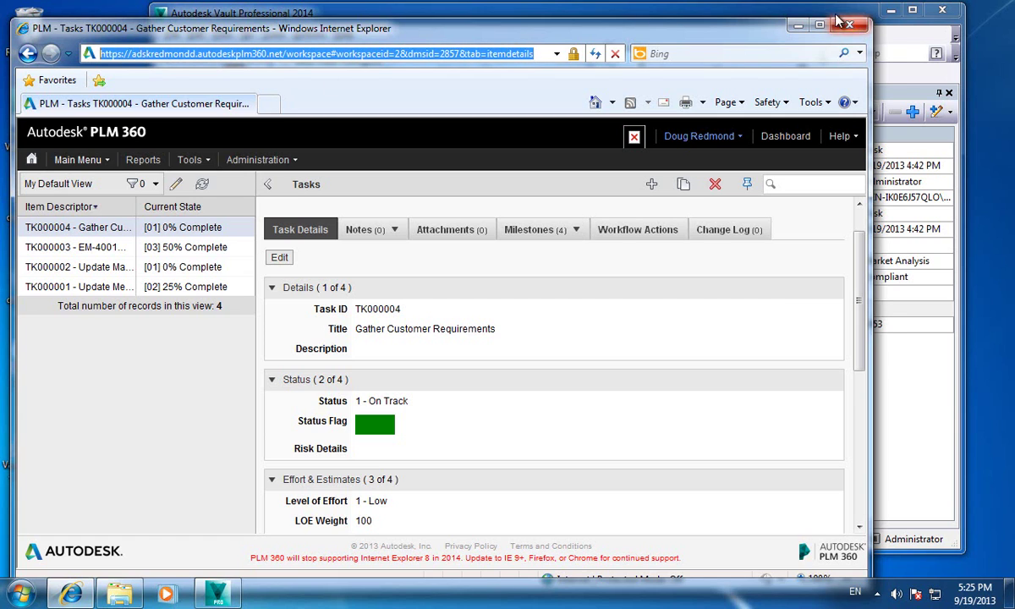
left_click(790, 12)
Paste the task page address as the tab URL, replacing 2857 with {PLM ID}
left_click(463, 120)
key("ctrl+v")
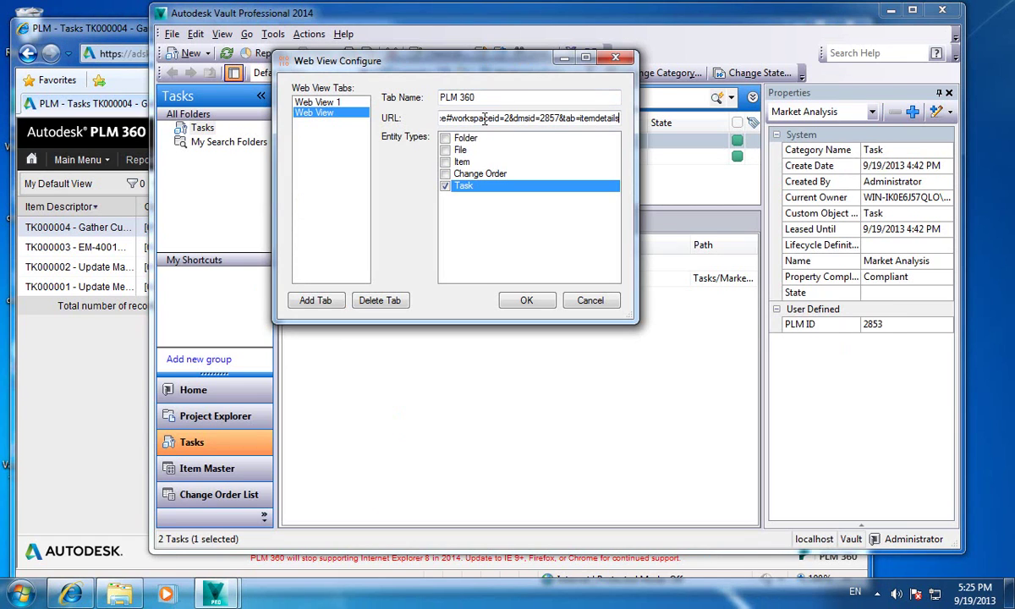
left_click(559, 118)
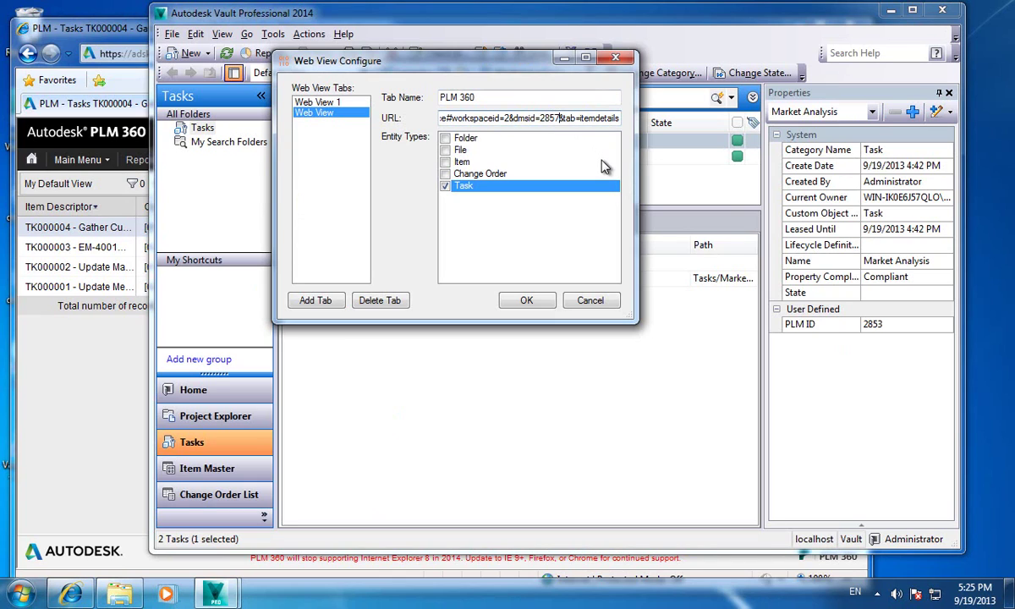
key("BackSpace")
key("BackSpace")
key("BackSpace")
key("BackSpace")
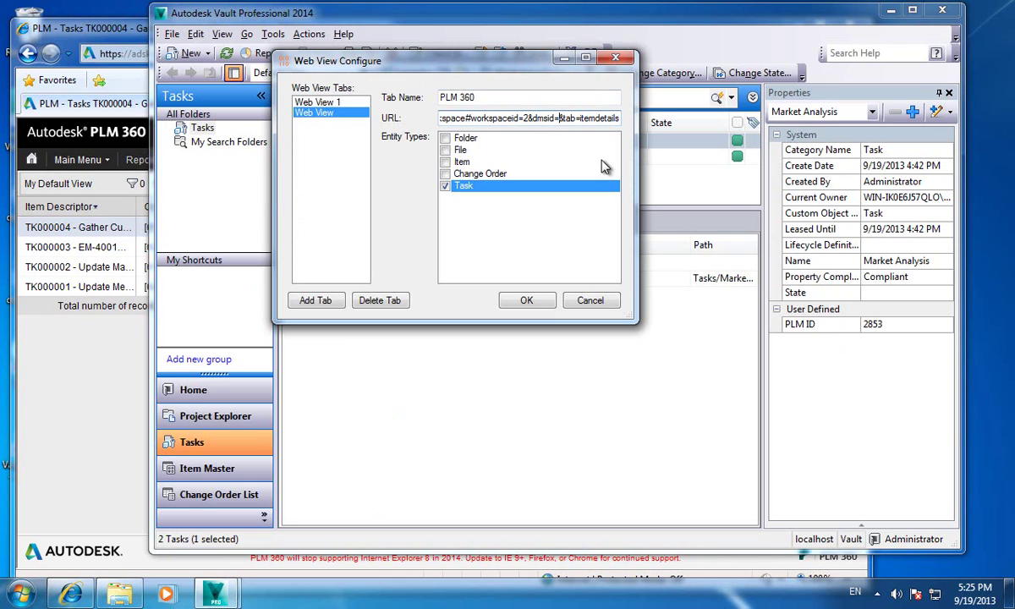
type("{")
type("PLM ID}")
Save the web view settings, acknowledge the restart message, and close Vault
left_click(541, 302)
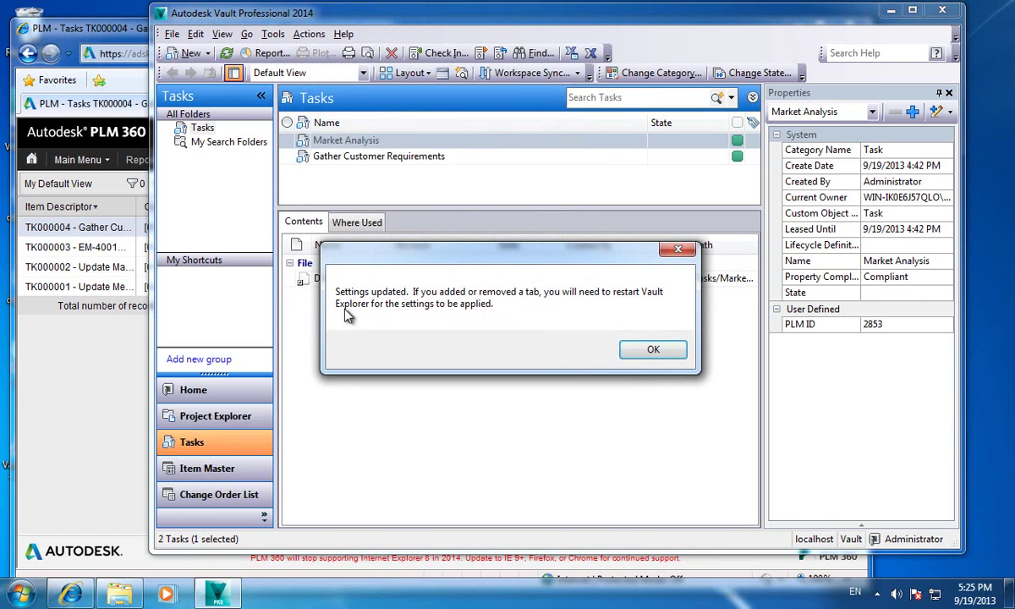
left_click(645, 351)
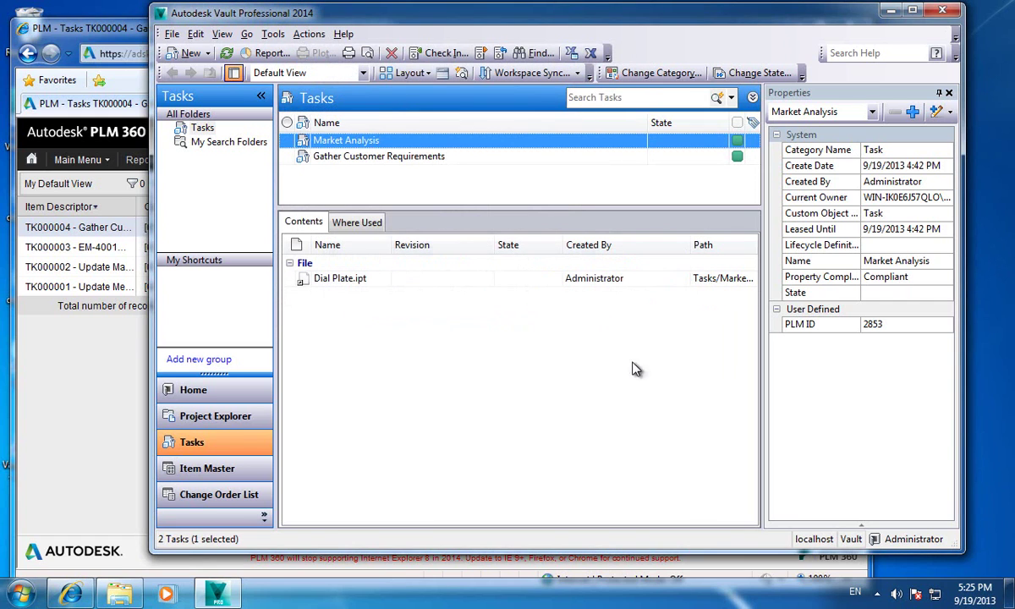
left_click(949, 15)
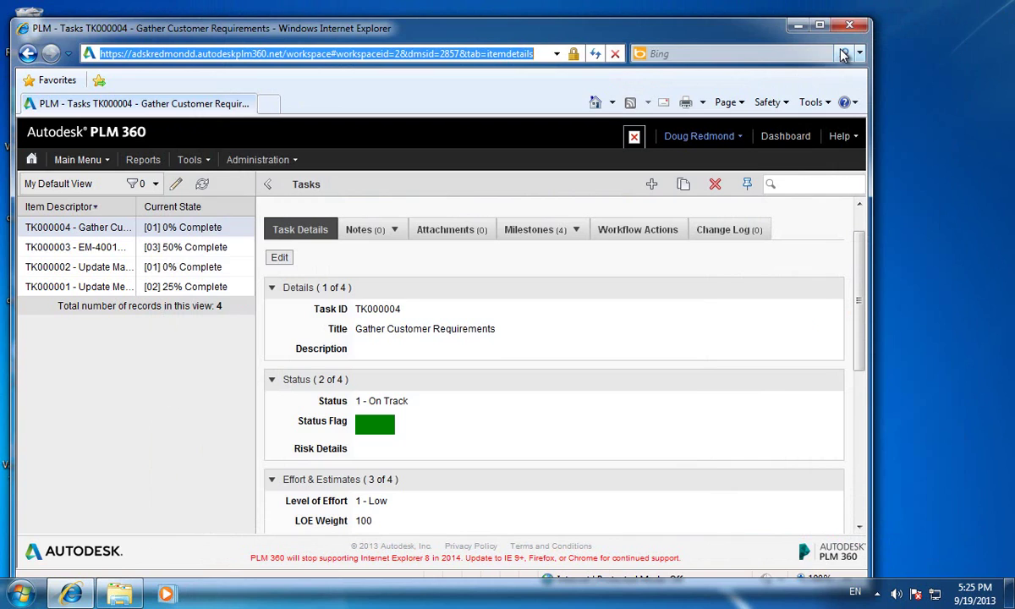
key("super+d")
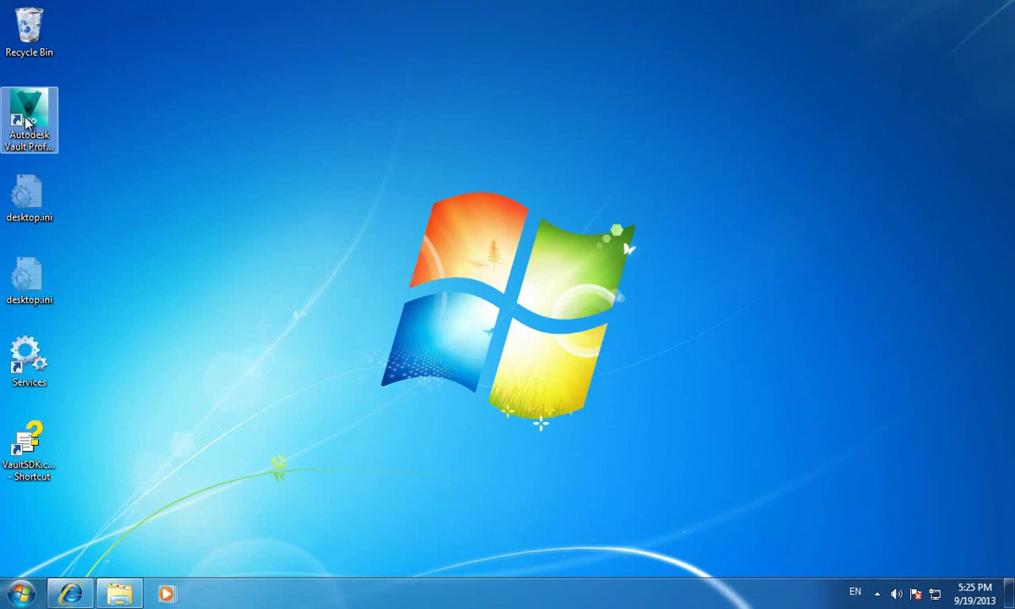
Relaunch Vault Professional 2014 from its desktop shortcut and log in
double_click(29, 109)
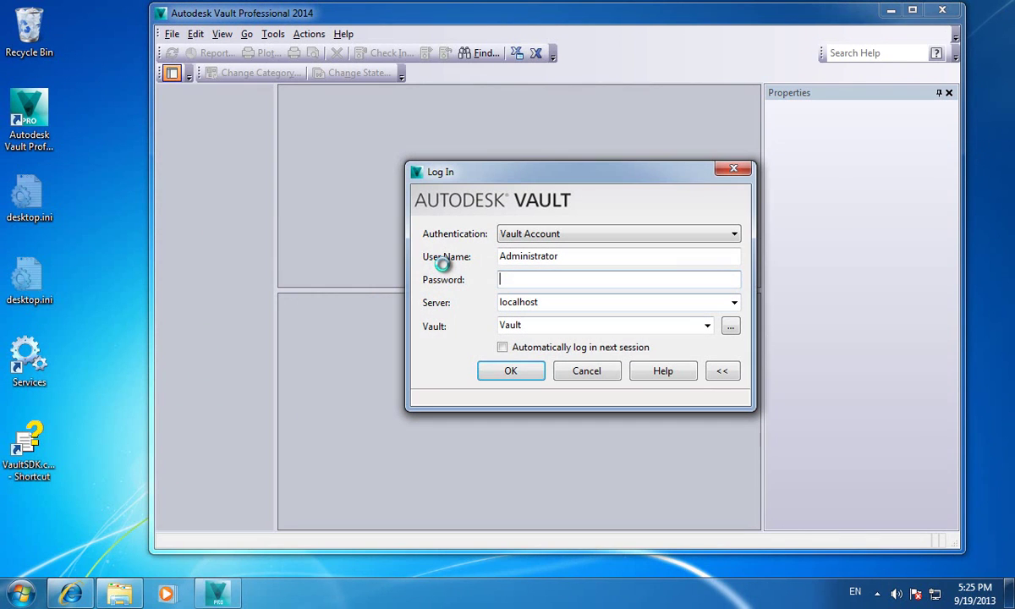
left_click(497, 379)
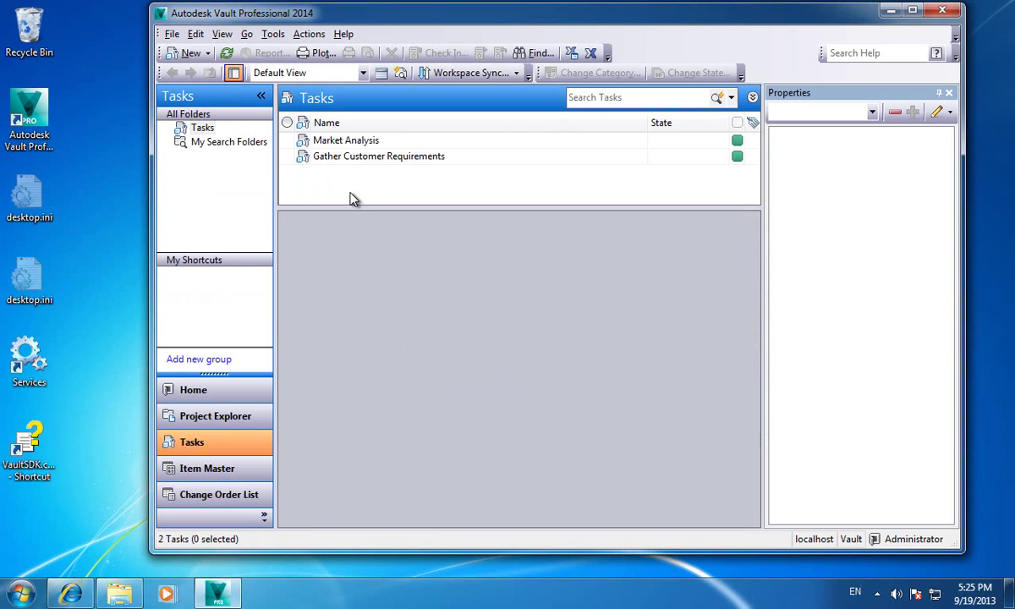
View Market Analysis in the PLM 360 tab with the task list hidden, then show TK000004 Gather Customer Requirements
left_click(320, 141)
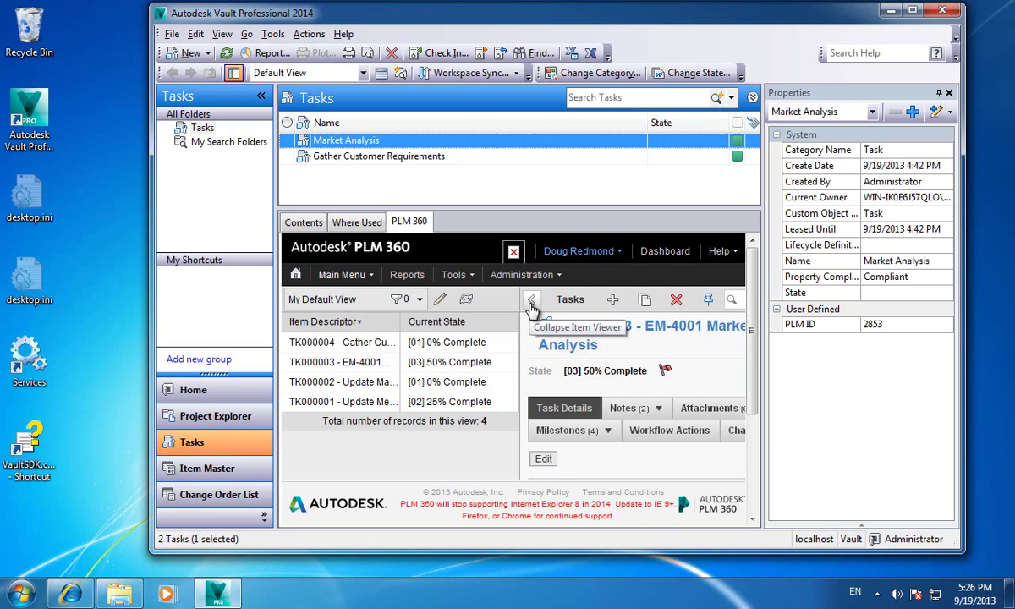
left_click(532, 303)
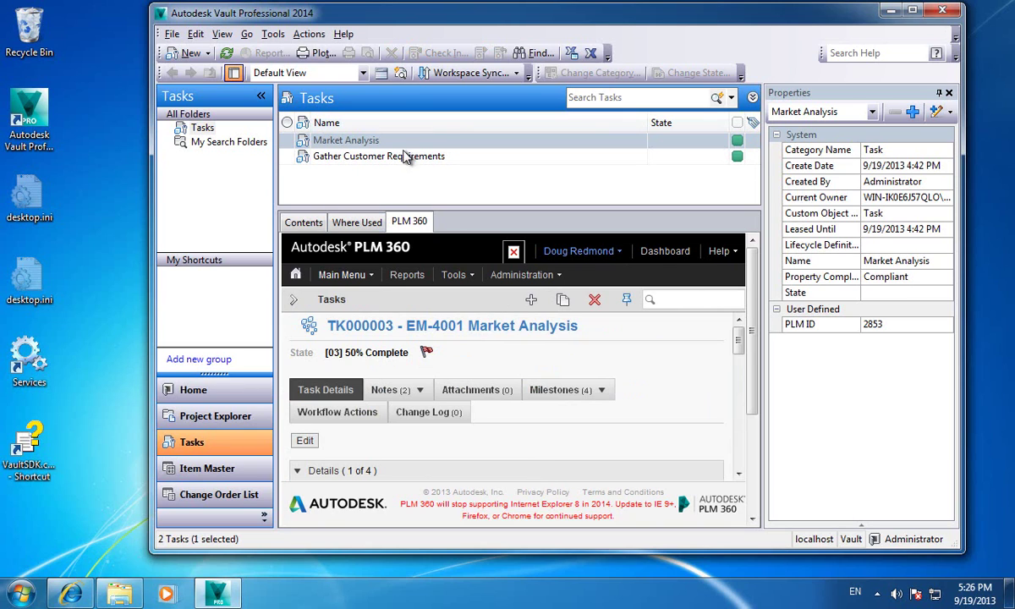
left_click(379, 158)
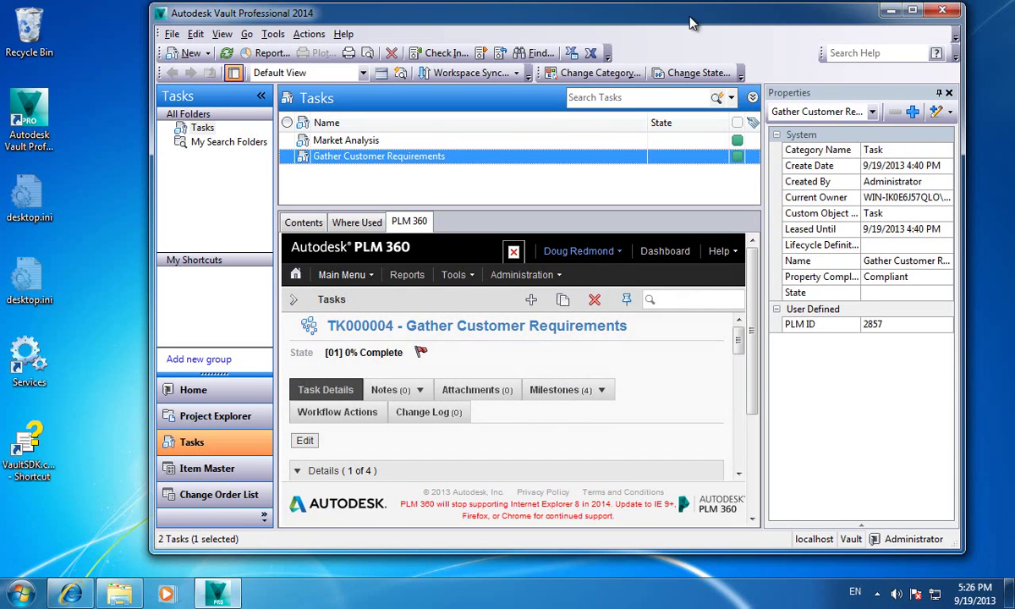
left_click_drag(652, 20, 563, 21)
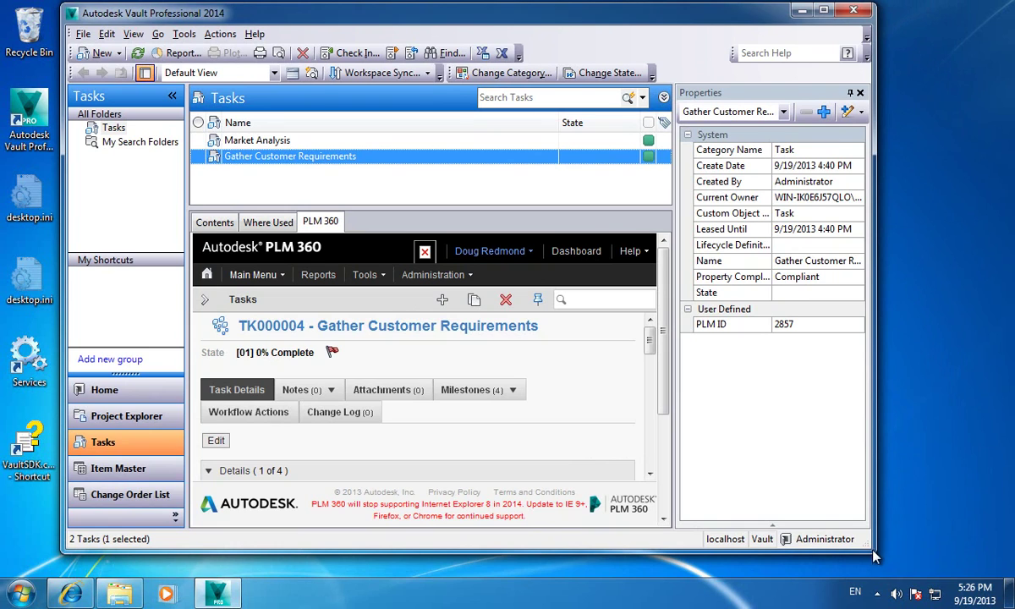
Enlarge the Vault window, restore the PLM 360 task list, and browse tasks TK000002 and TK000004
left_click_drag(873, 556, 943, 579)
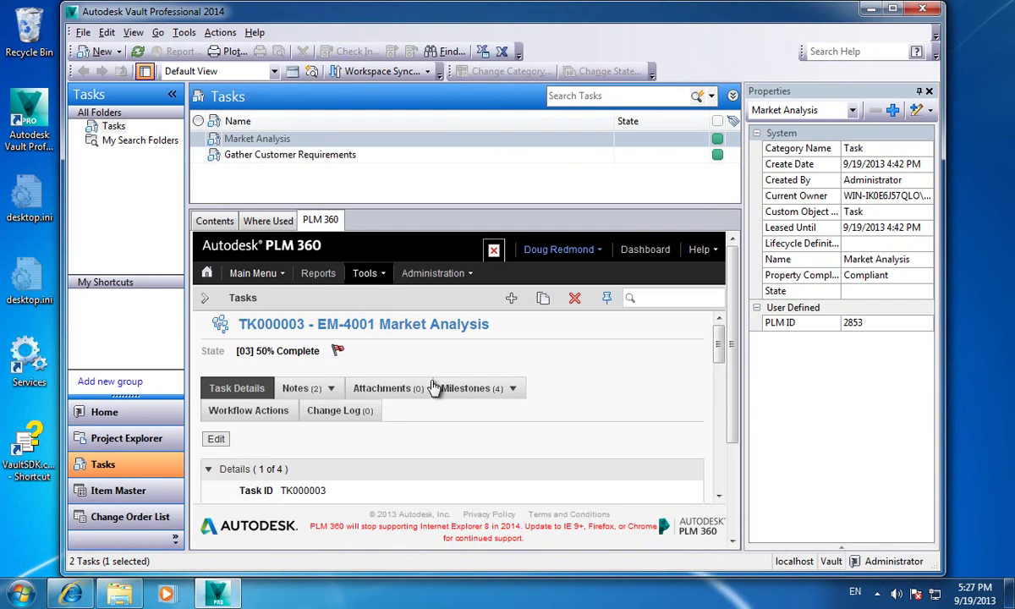
left_click(205, 297)
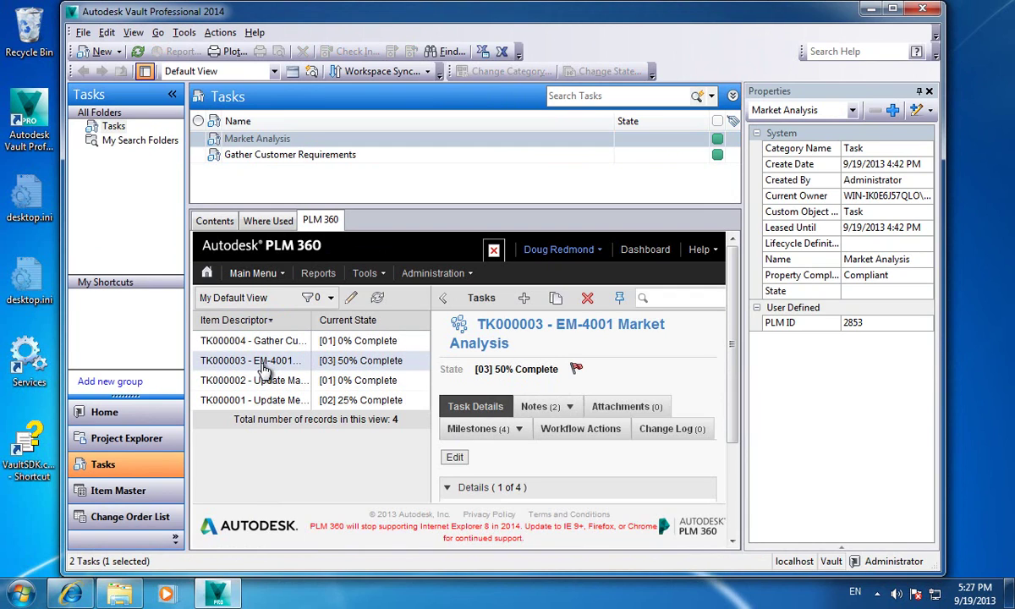
left_click(265, 380)
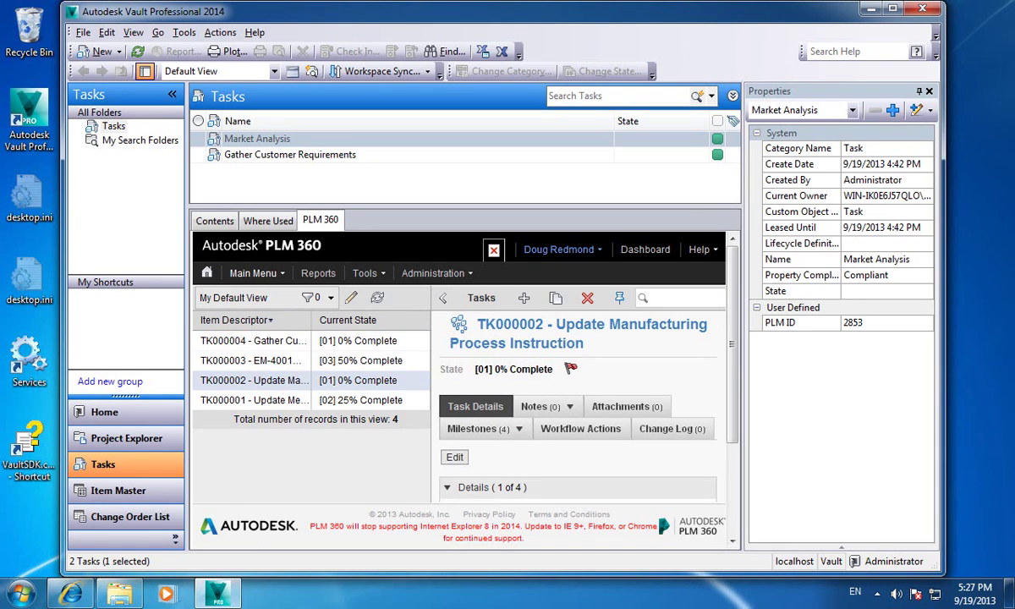
left_click(285, 345)
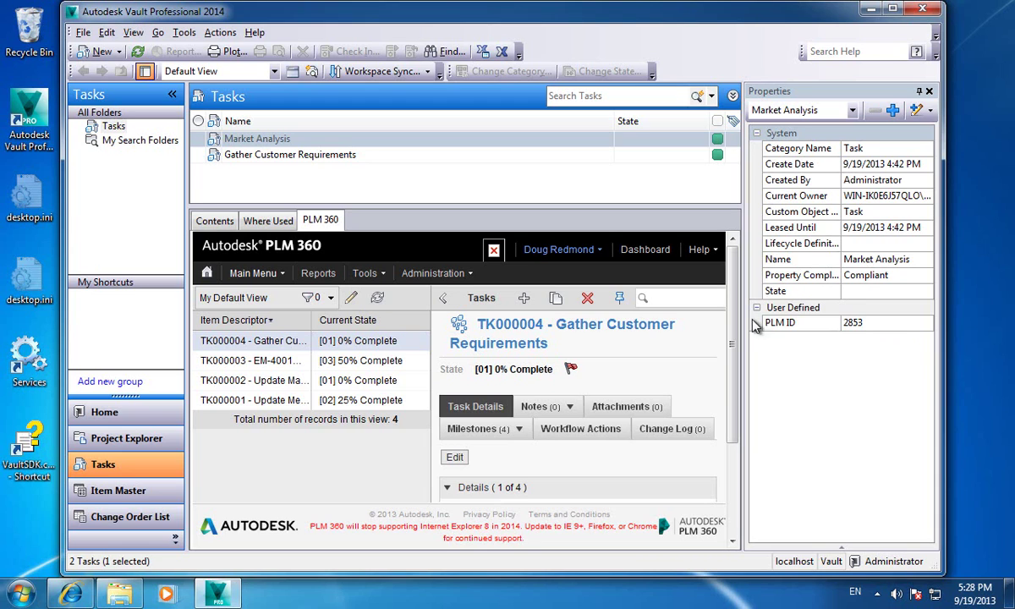
Widen the task and PLM 360 panes by dragging the splitter beside Properties to the right
left_click_drag(747, 306, 813, 306)
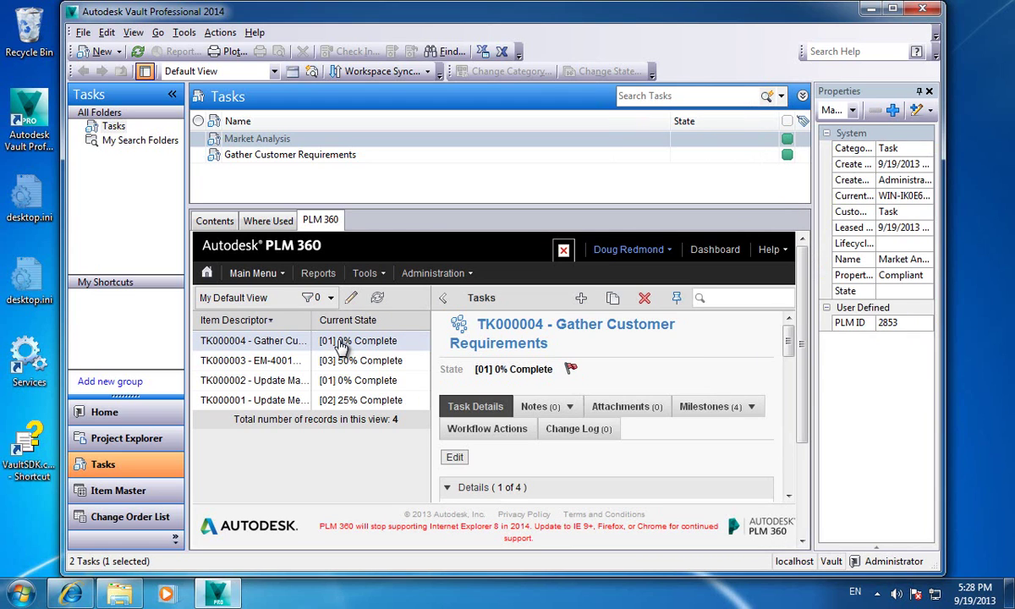